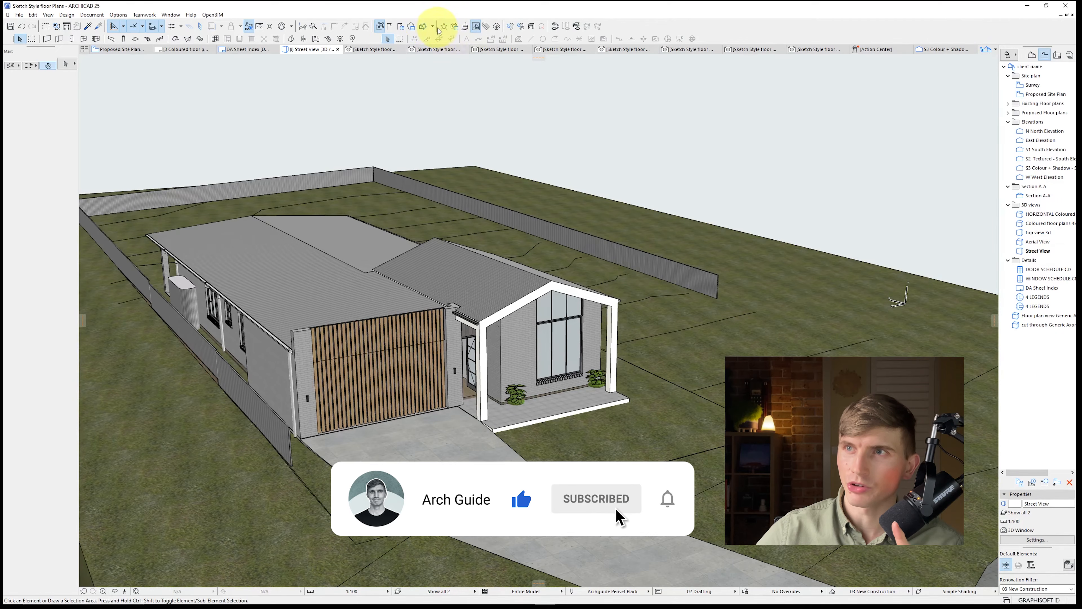
- Cut the house model horizontally through its walls with a 3D cutting plane, removing the roof so the rooms are exposed
{"action": "left_click", "coordinate": [423, 27]}
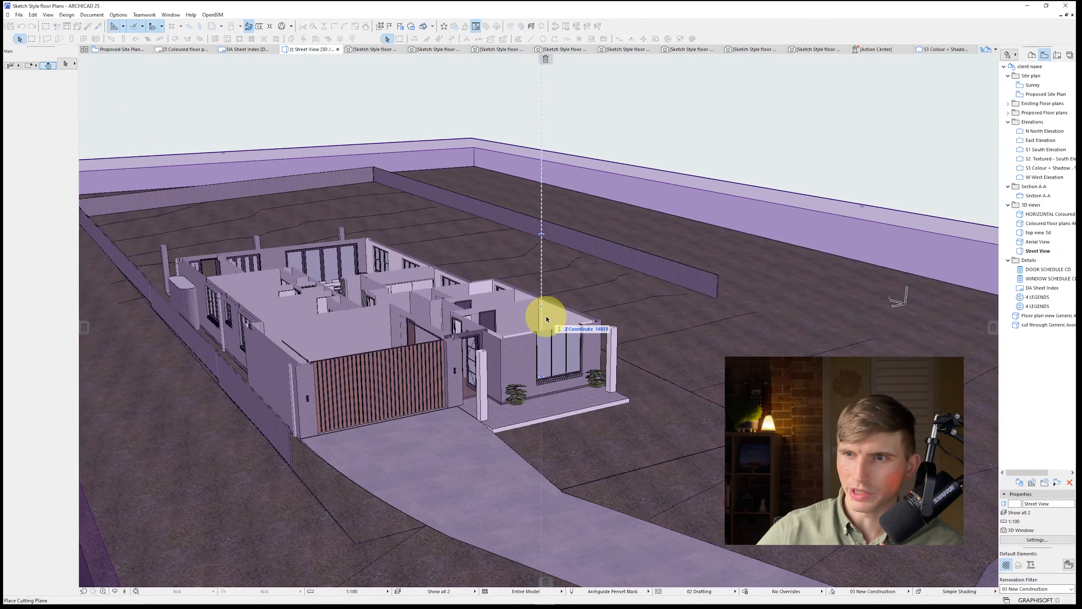
{"action": "left_click", "coordinate": [547, 327]}
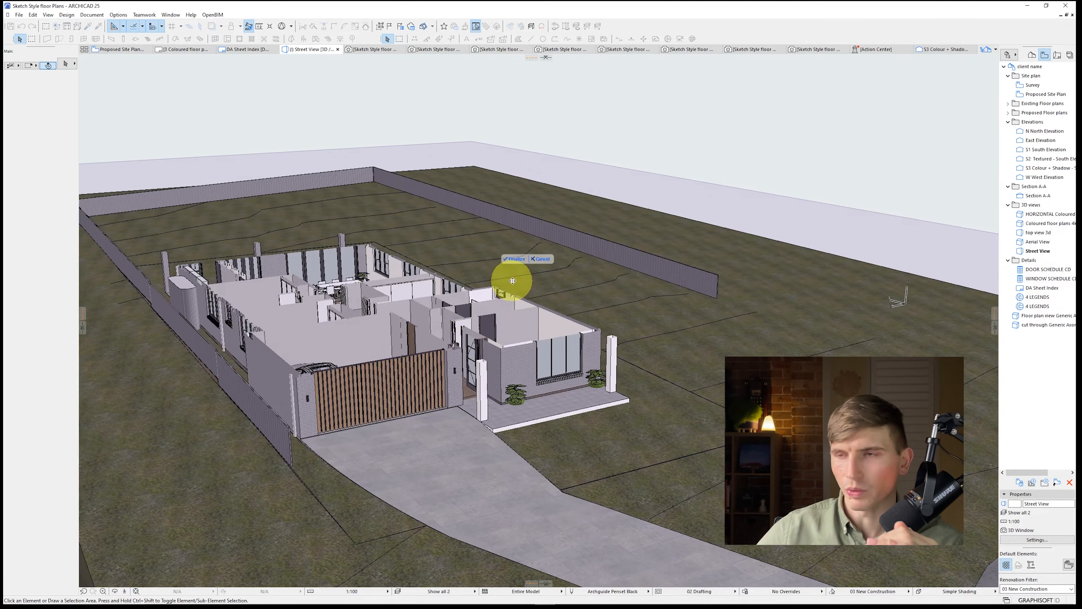
{"action": "left_click", "coordinate": [515, 259]}
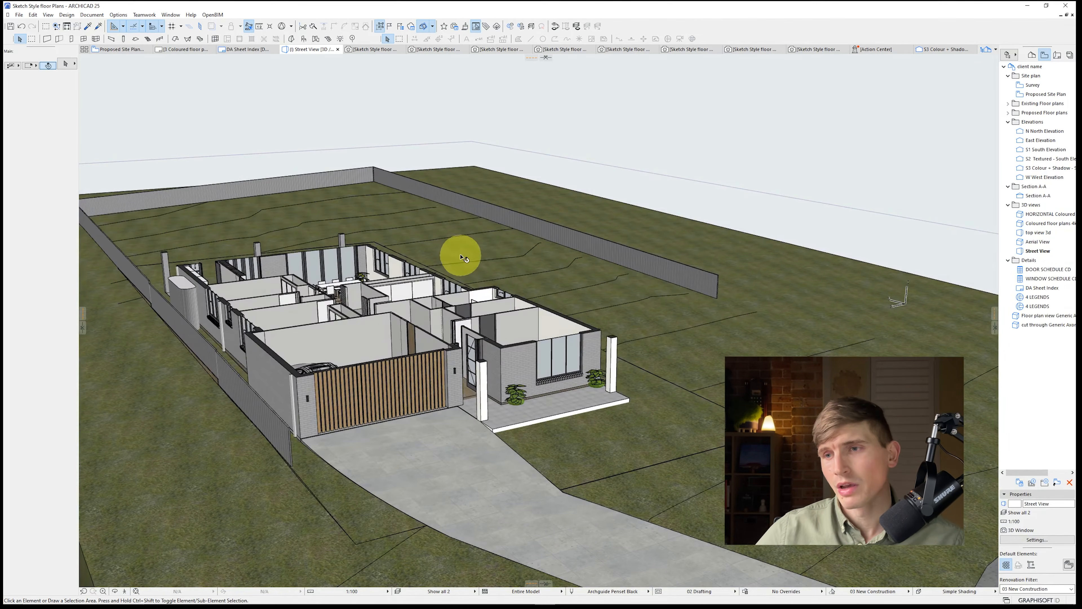
- Switch the 3D projection from perspective to a parallel Top view with a camera azimuth of 270°
{"action": "left_click_drag", "start_coordinate": [462, 257], "coordinate": [623, 354]}
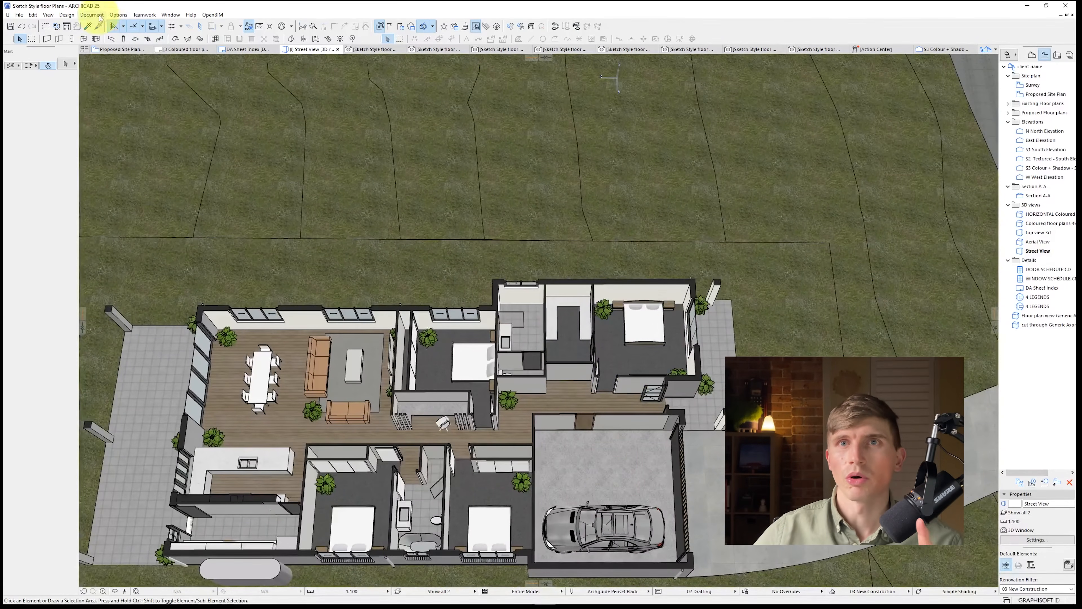
{"action": "left_click", "coordinate": [51, 15]}
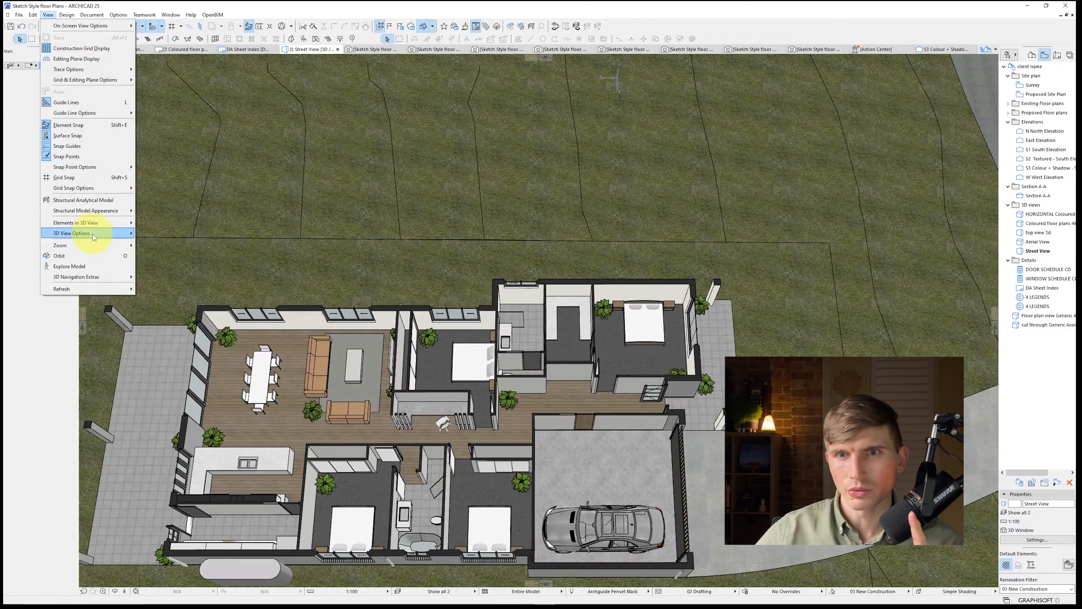
{"action": "mouse_move", "coordinate": [92, 234]}
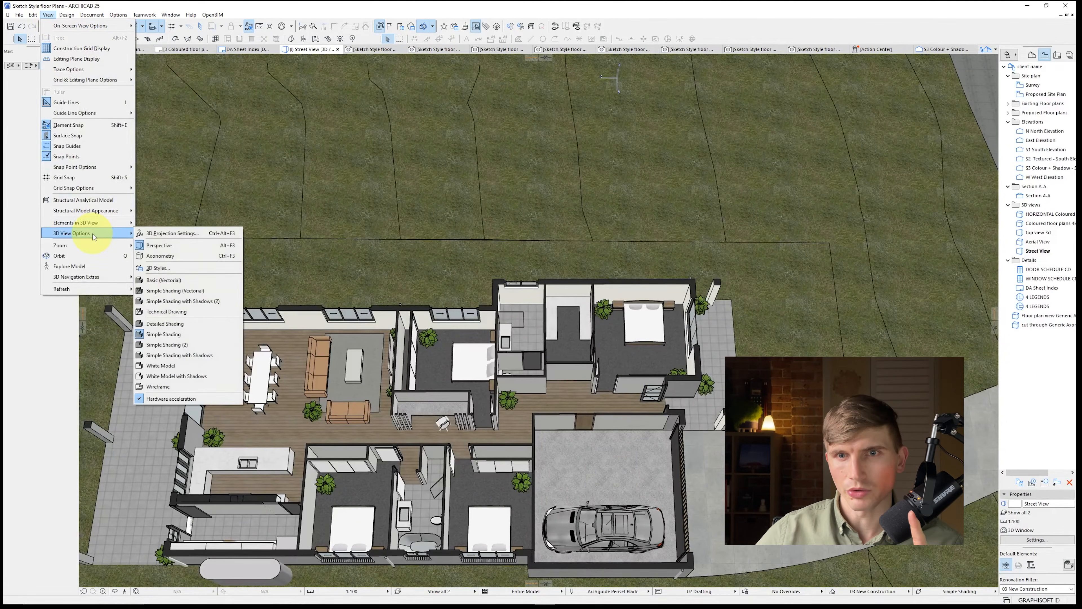
{"action": "left_click", "coordinate": [149, 234]}
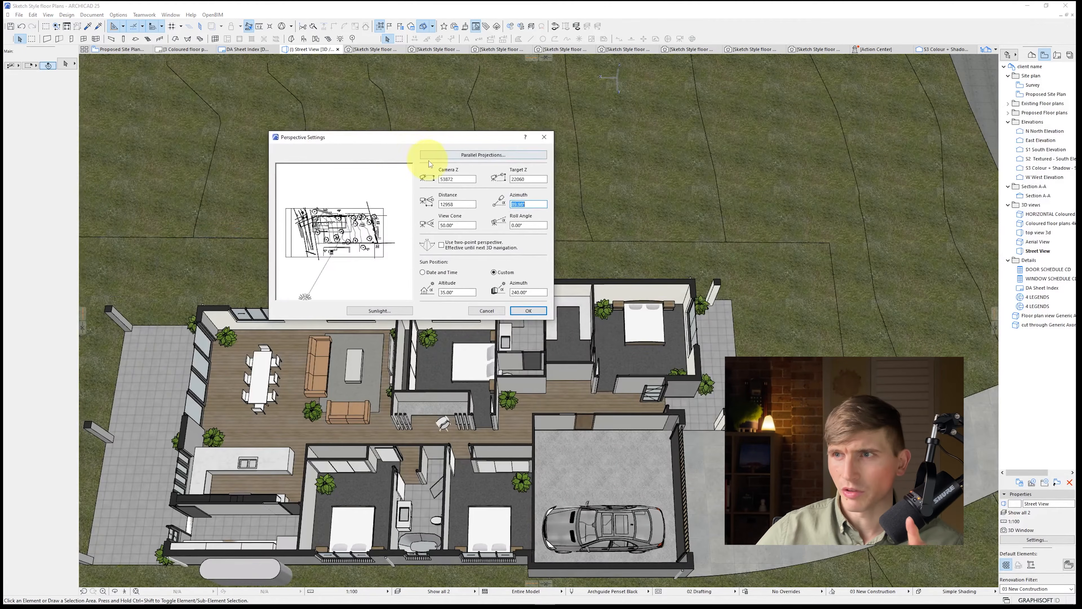
{"action": "left_click", "coordinate": [439, 160]}
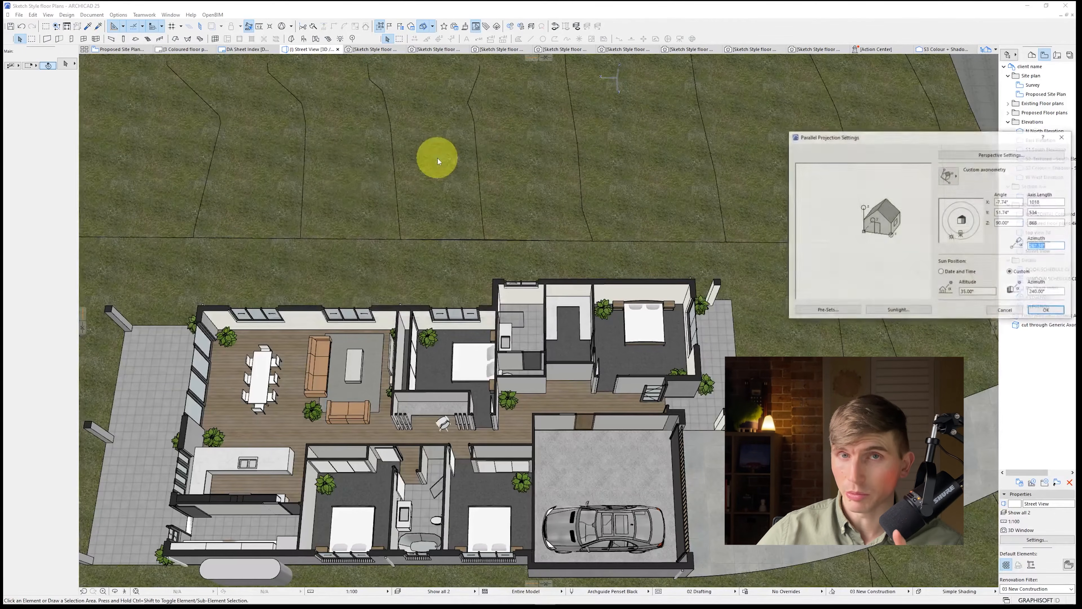
{"action": "left_click_drag", "start_coordinate": [797, 138], "coordinate": [256, 104]}
{"action": "left_click", "coordinate": [411, 144]}
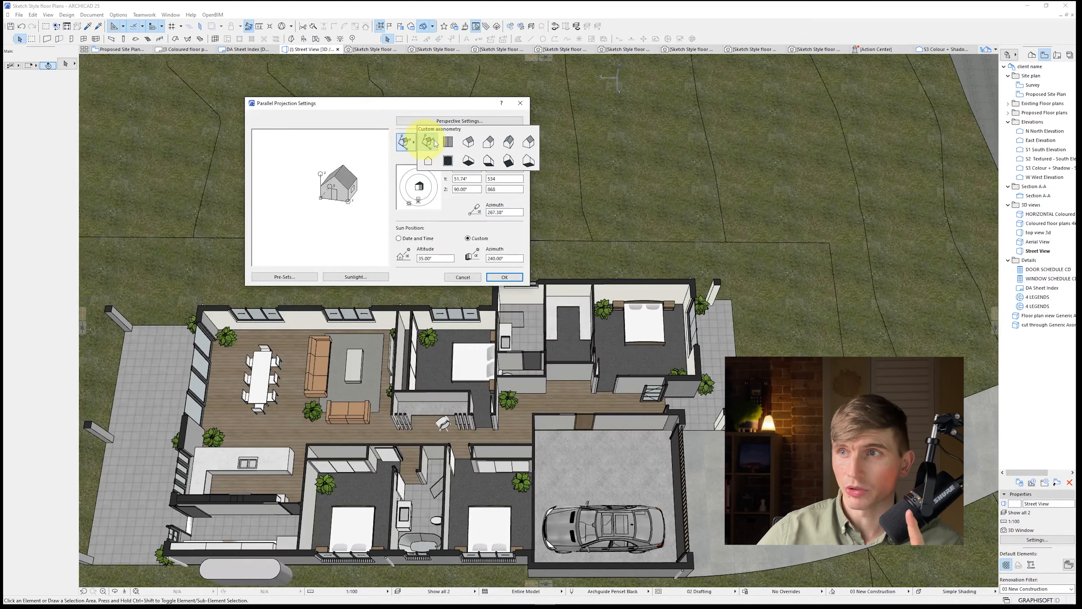
{"action": "left_click", "coordinate": [444, 143]}
{"action": "mouse_move", "coordinate": [418, 199]}
{"action": "left_mouse_down"}
{"action": "mouse_move", "coordinate": [410, 193]}
{"action": "mouse_move", "coordinate": [412, 208]}
{"action": "mouse_move", "coordinate": [419, 201]}
{"action": "left_mouse_up"}
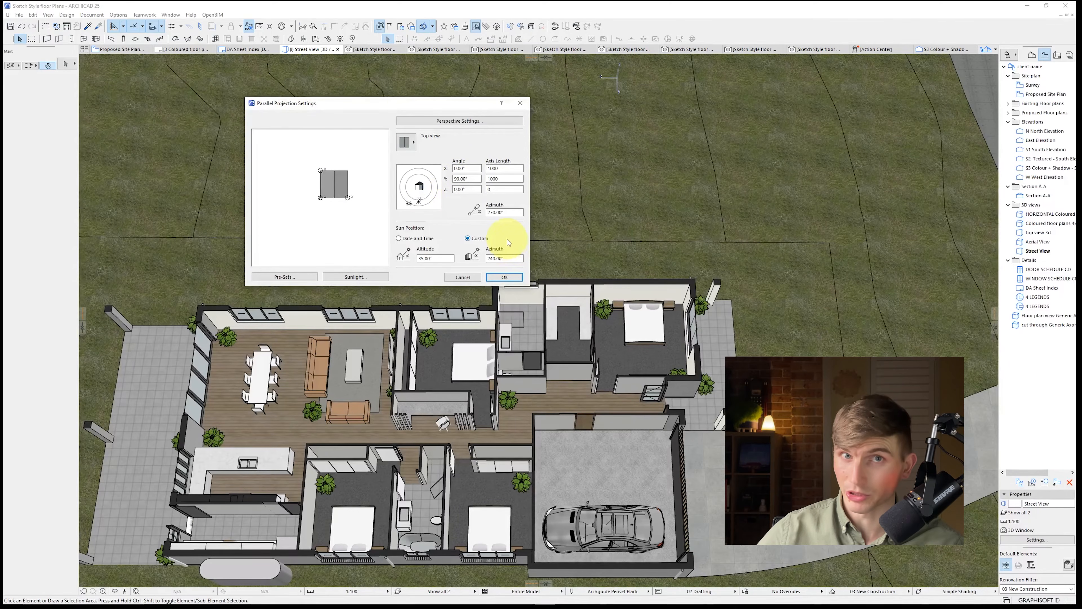
{"action": "left_click", "coordinate": [501, 277]}
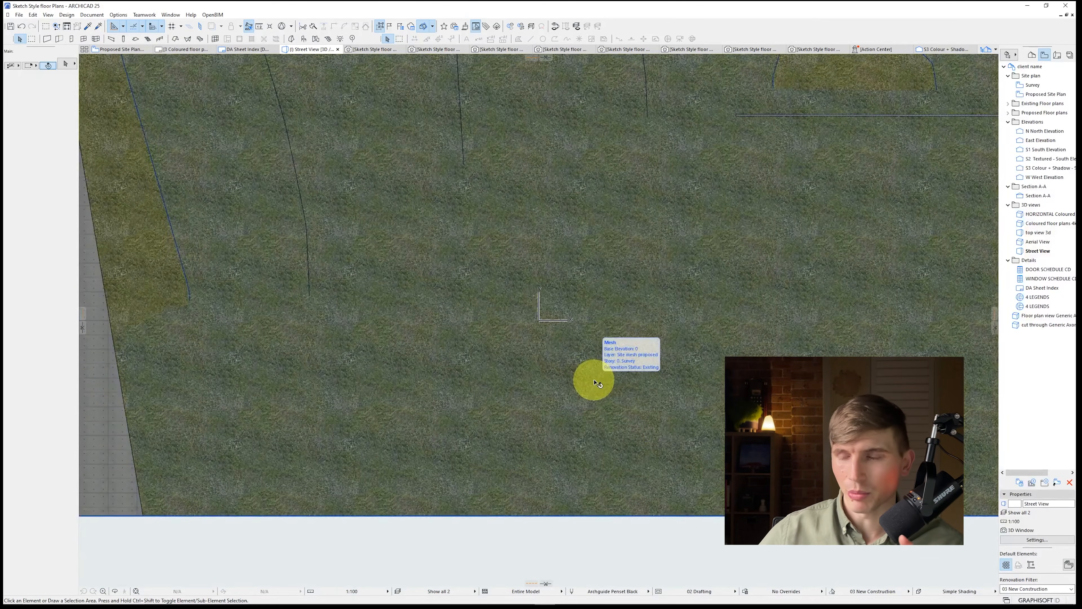
- Rotate the parallel Top view by half a turn, setting the camera azimuth to 90°
{"action": "middle_click", "coordinate": [510, 547]}
{"action": "middle_click", "coordinate": [510, 546]}
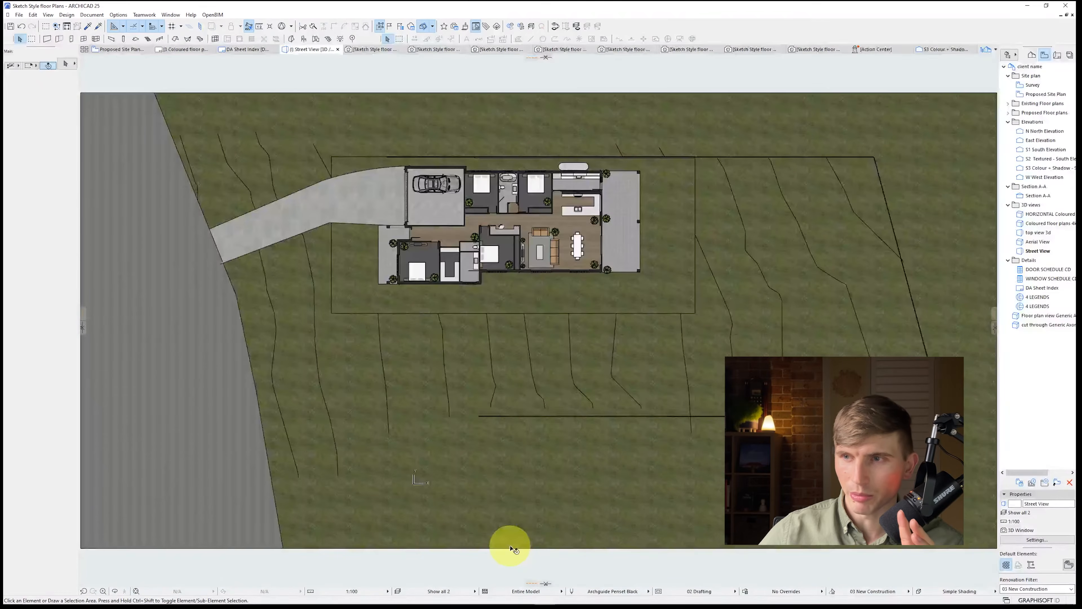
{"action": "scroll", "coordinate": [519, 193], "scroll_direction": "up", "scroll_amount": 5}
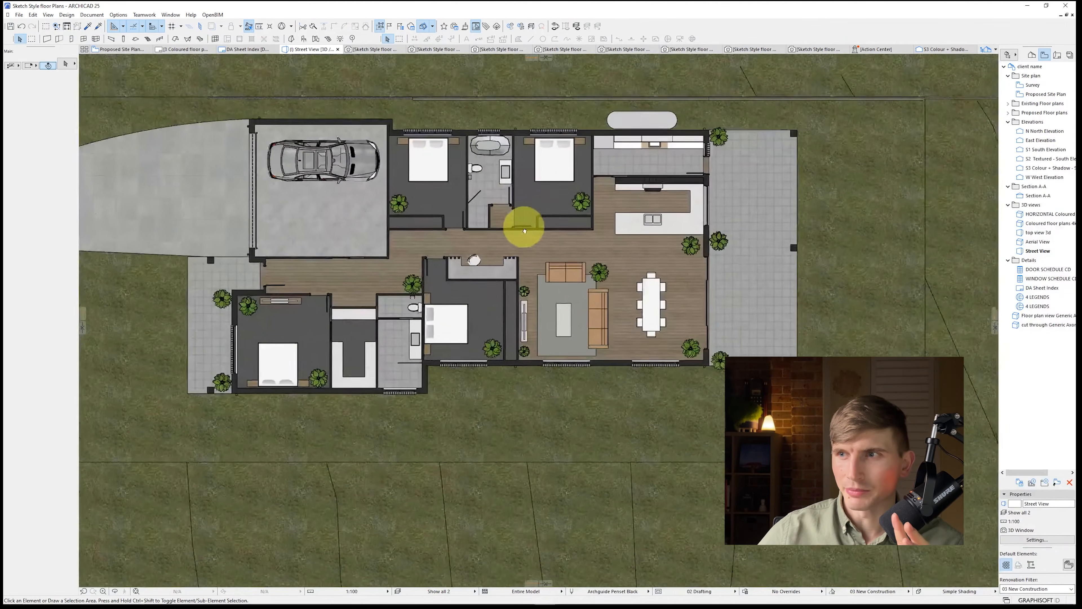
{"action": "scroll", "coordinate": [525, 231], "scroll_direction": "up", "scroll_amount": 1}
{"action": "left_click", "coordinate": [48, 15]}
{"action": "mouse_move", "coordinate": [117, 235]}
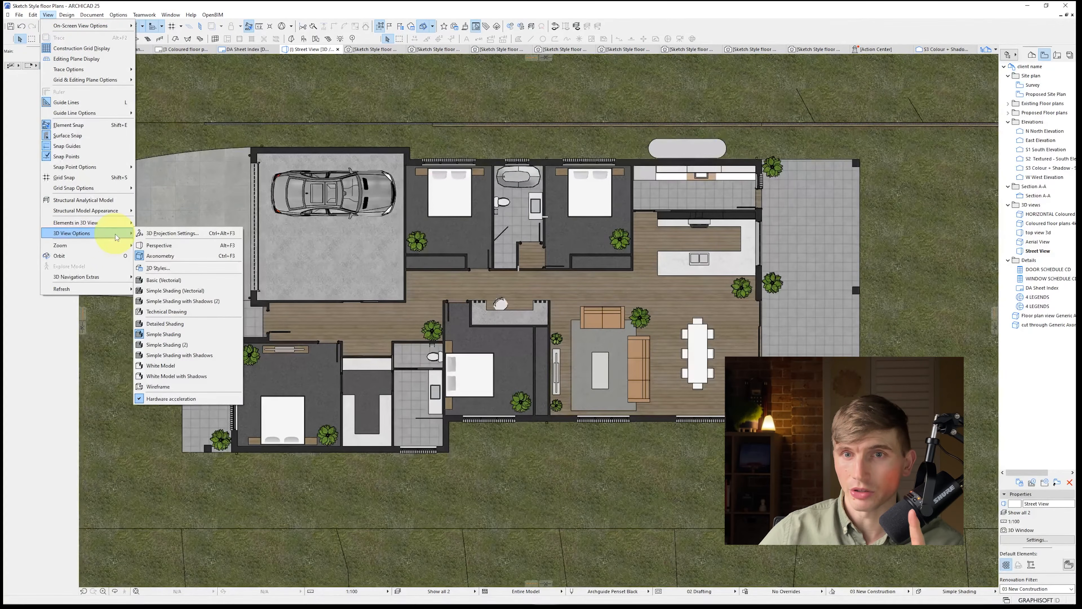
{"action": "left_click", "coordinate": [157, 234]}
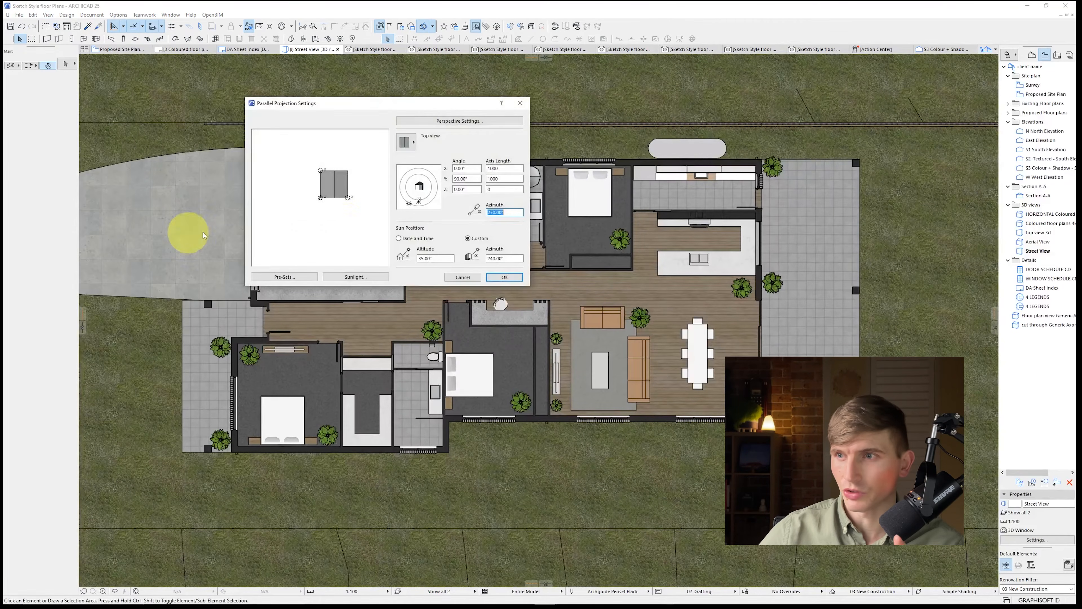
{"action": "left_click_drag", "start_coordinate": [419, 202], "coordinate": [420, 169]}
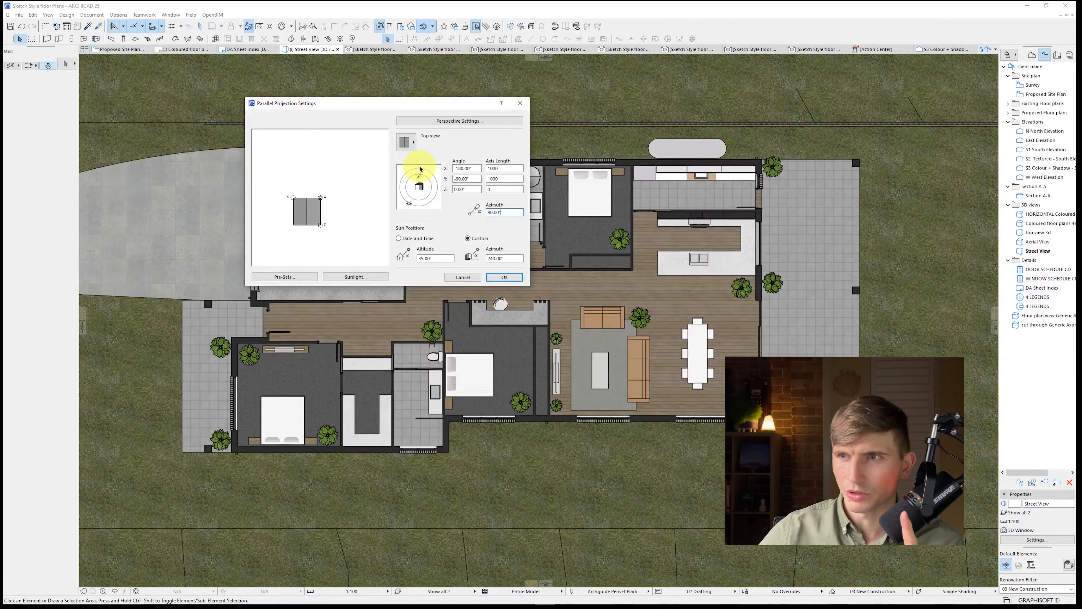
{"action": "left_click", "coordinate": [504, 277]}
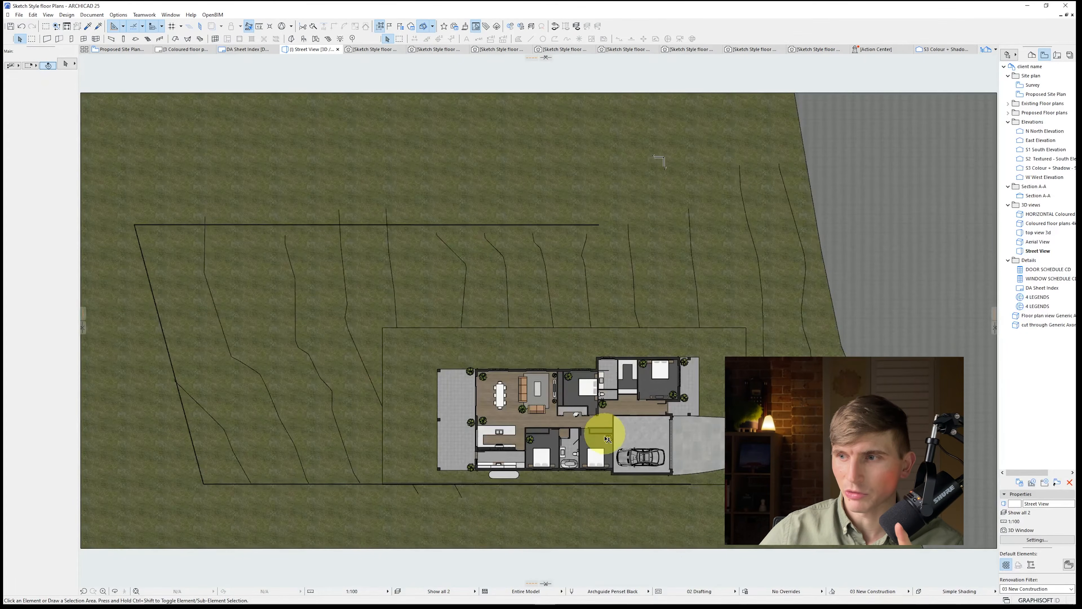
- Save the top-down cutaway as a new view with the custom ID FLOOR PLAN VIEW
{"action": "scroll", "coordinate": [598, 442], "scroll_direction": "up", "scroll_amount": 3}
{"action": "scroll", "coordinate": [528, 375], "scroll_direction": "up", "scroll_amount": 3}
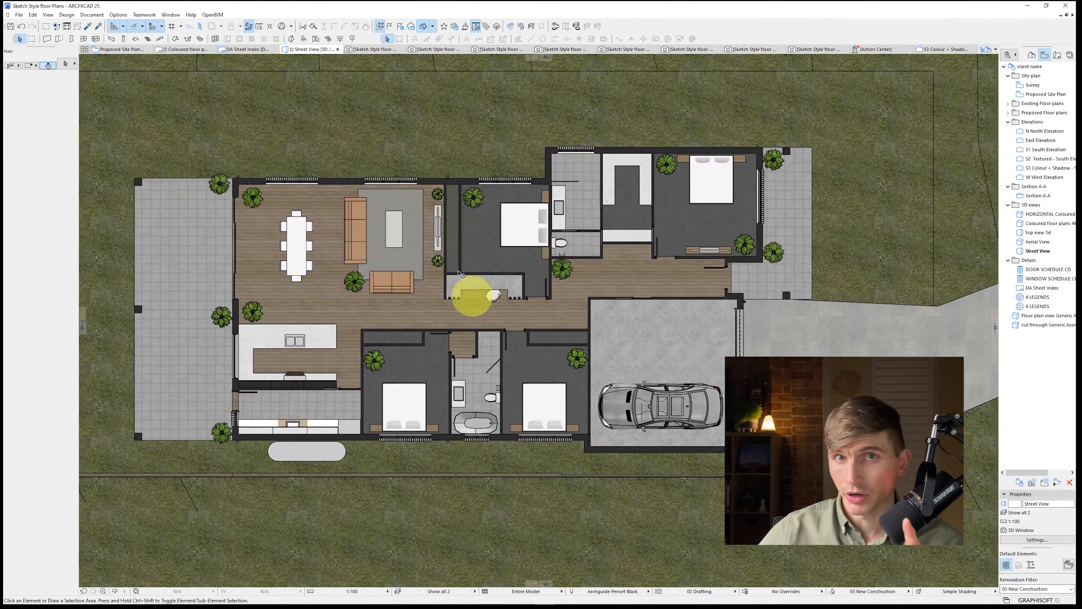
{"action": "right_click", "coordinate": [317, 49]}
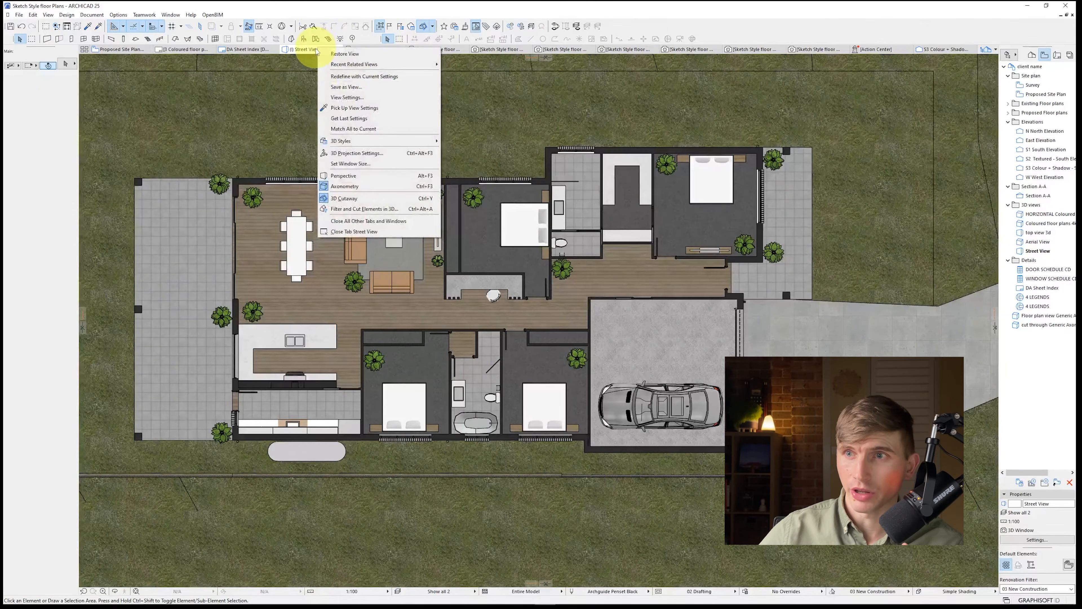
{"action": "left_click", "coordinate": [361, 87]}
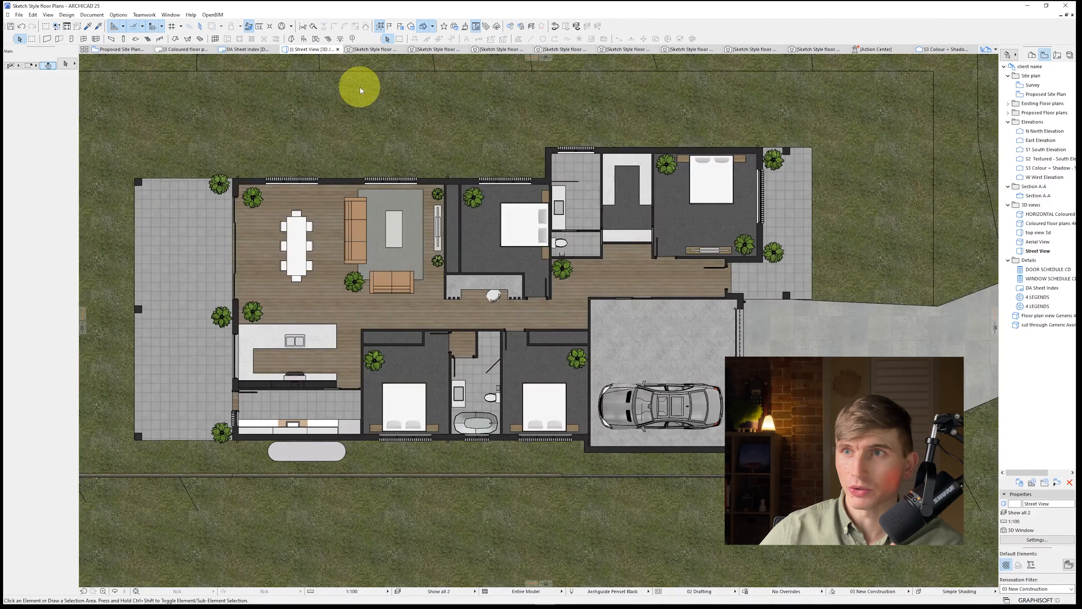
{"action": "left_click", "coordinate": [585, 101]}
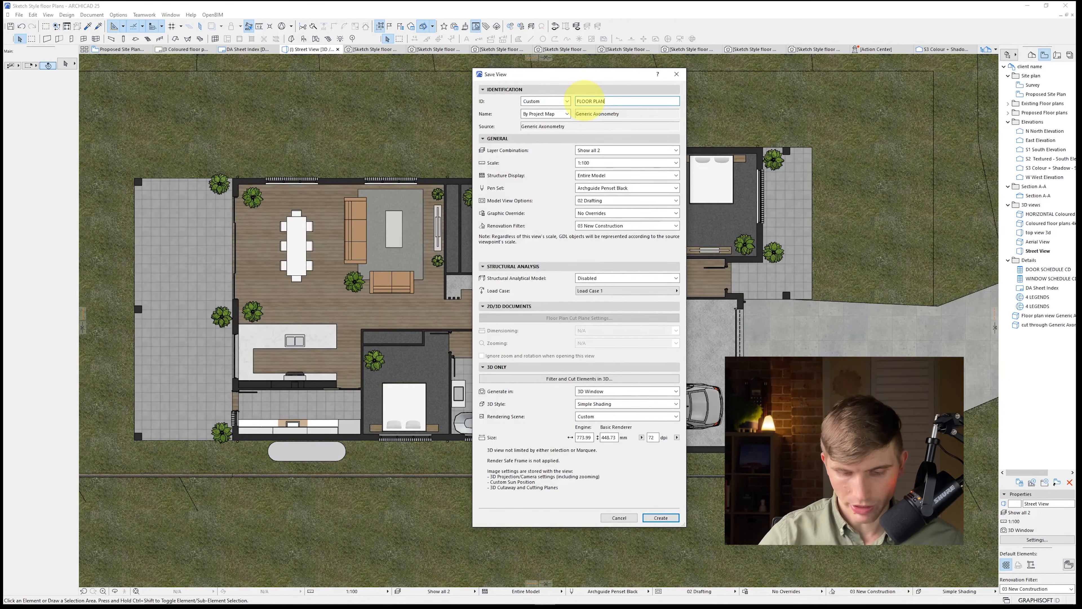
{"action": "type", "text": "FLOOR PLAN VIEW"}
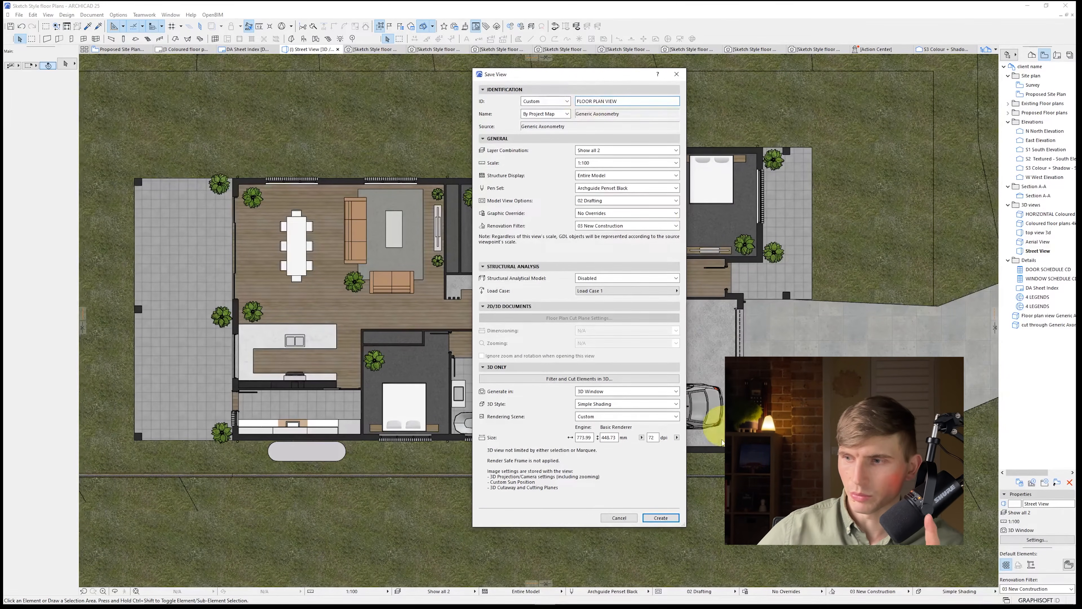
{"action": "left_click", "coordinate": [660, 518]}
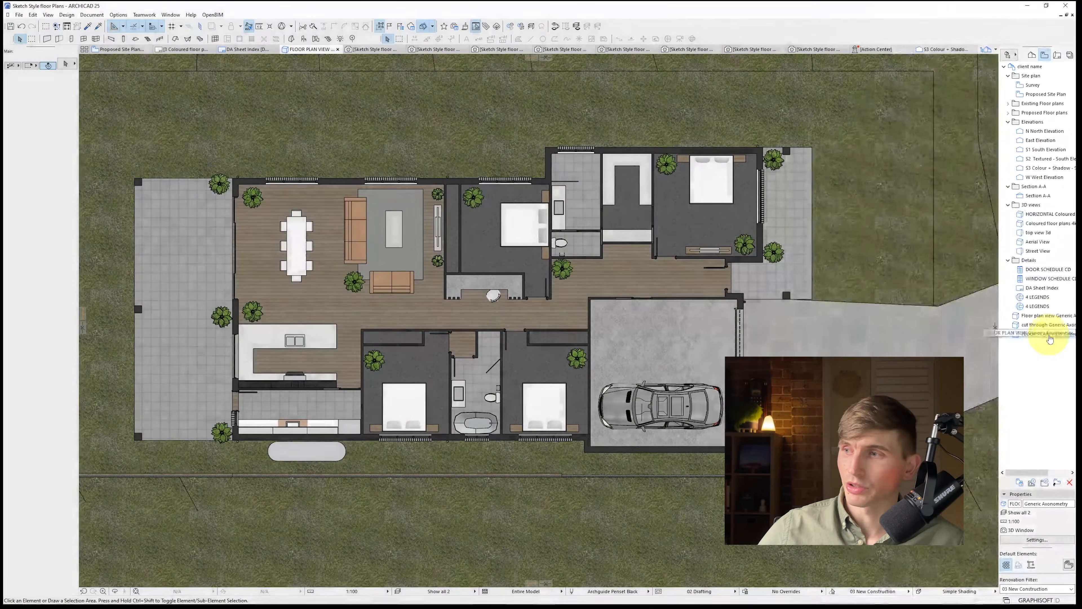
- Restore the saved FLOOR PLAN VIEW, frame the house more closely and redefine the view with the current window settings
{"action": "scroll", "coordinate": [324, 411], "scroll_direction": "up", "scroll_amount": 3}
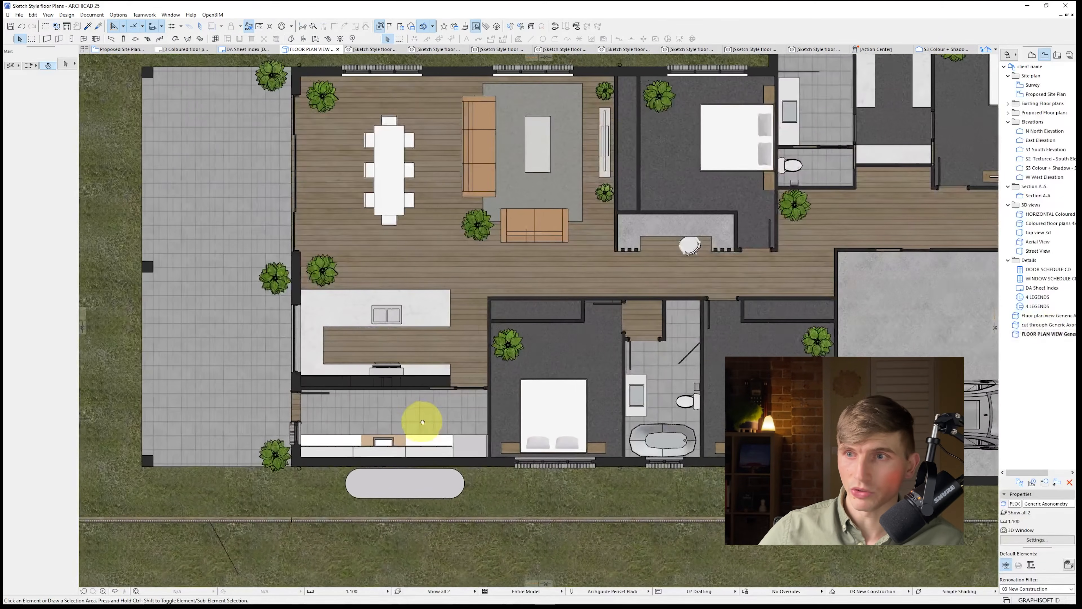
{"action": "double_click", "coordinate": [1030, 339]}
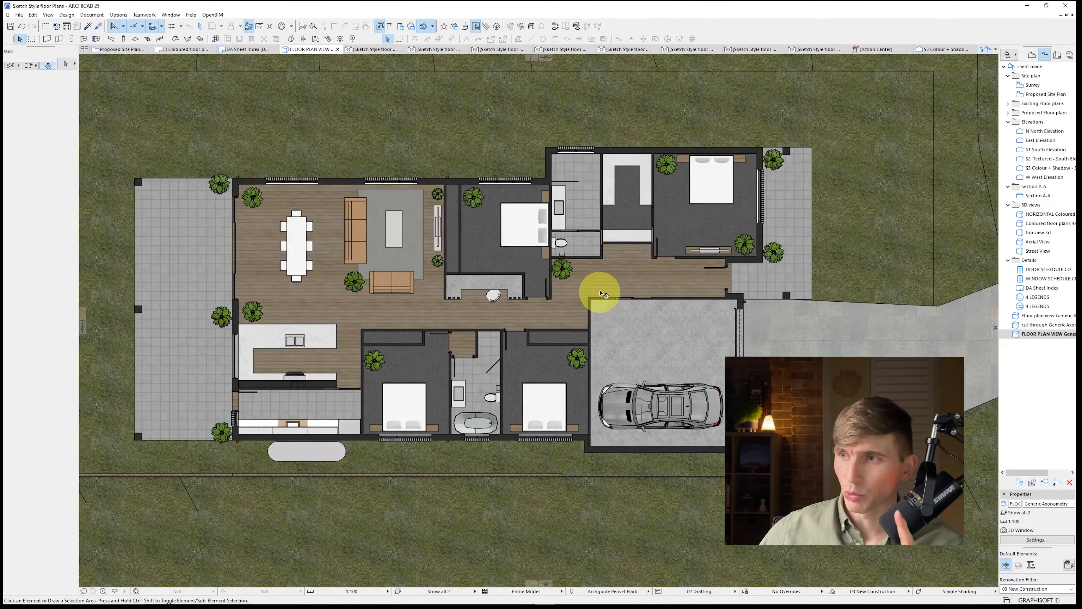
{"action": "scroll", "coordinate": [587, 274], "scroll_direction": "up", "scroll_amount": 1}
{"action": "middle_click_drag", "start_coordinate": [553, 282], "coordinate": [643, 305]}
{"action": "scroll", "coordinate": [580, 297], "scroll_direction": "up", "scroll_amount": 1}
{"action": "middle_click_drag", "start_coordinate": [779, 380], "coordinate": [775, 360]}
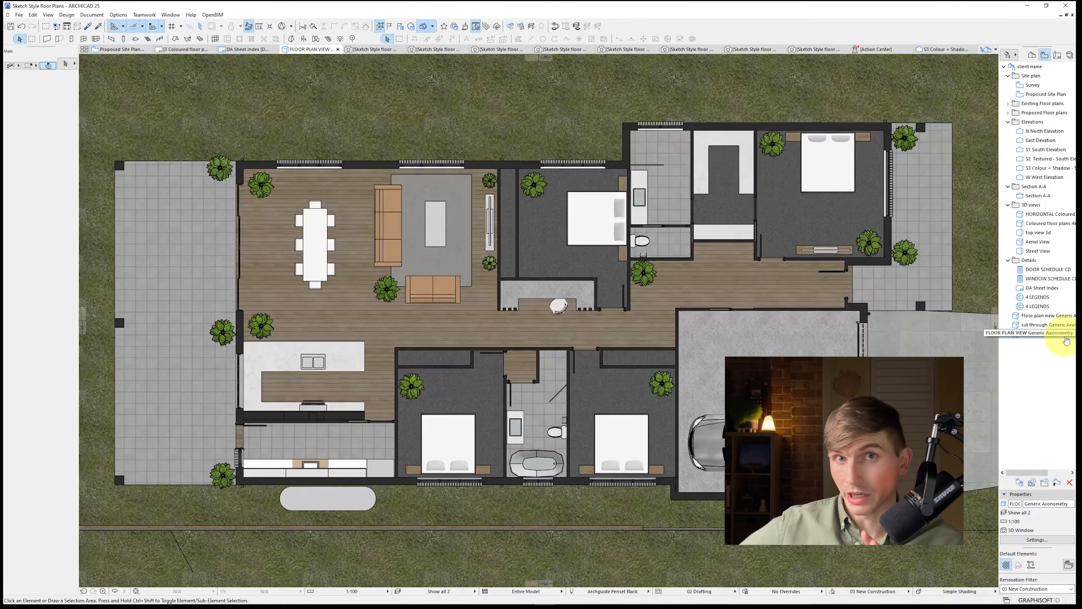
{"action": "right_click", "coordinate": [1038, 334]}
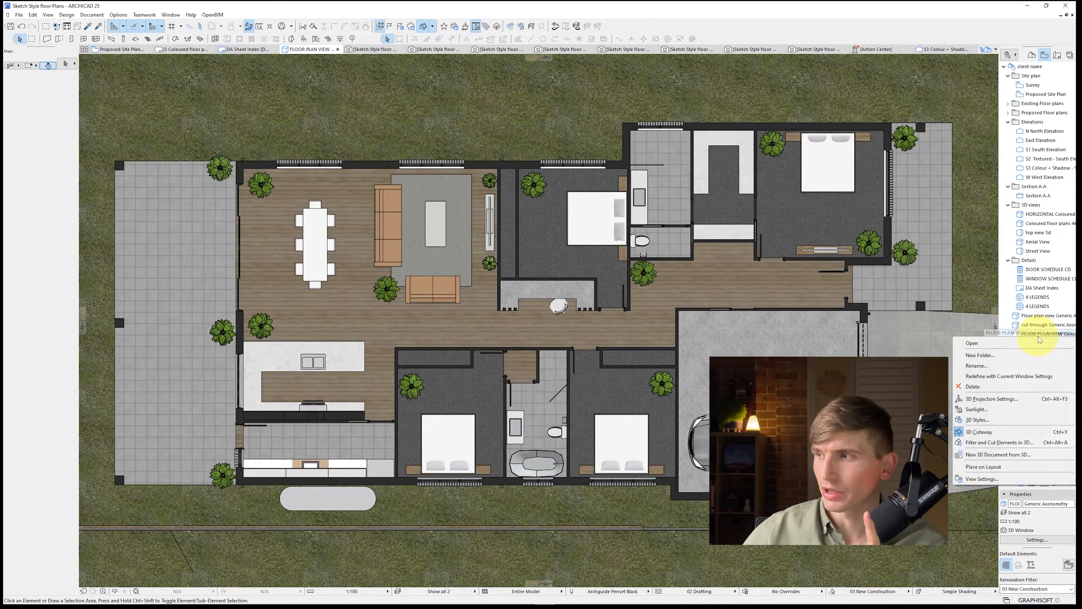
{"action": "left_click", "coordinate": [1001, 379]}
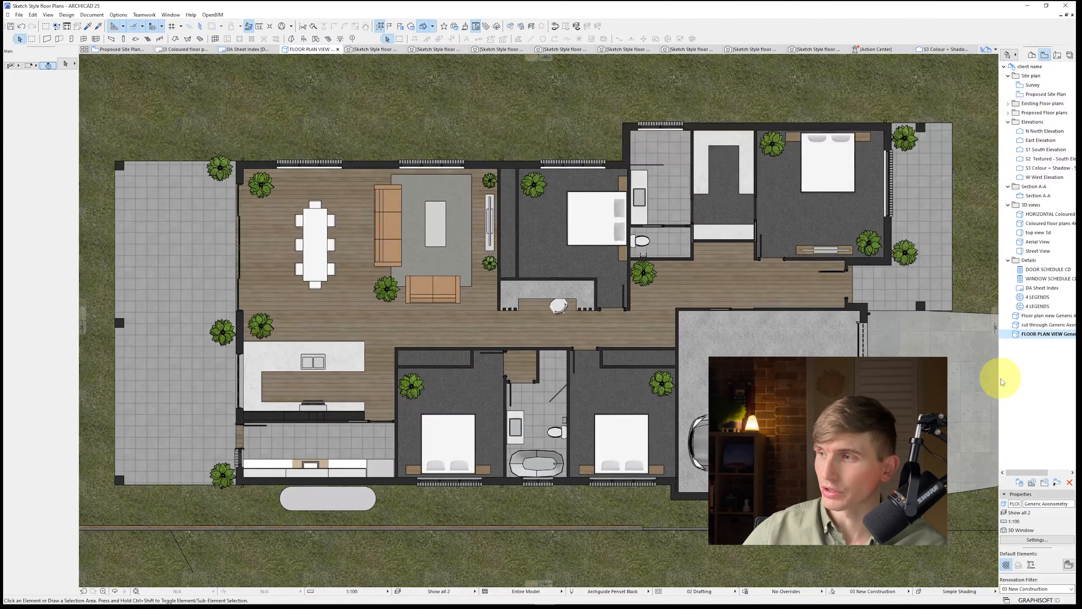
- Open the PhotoRendering settings and choose Sketch as the rendering engine
{"action": "left_click", "coordinate": [92, 15]}
{"action": "mouse_move", "coordinate": [136, 168]}
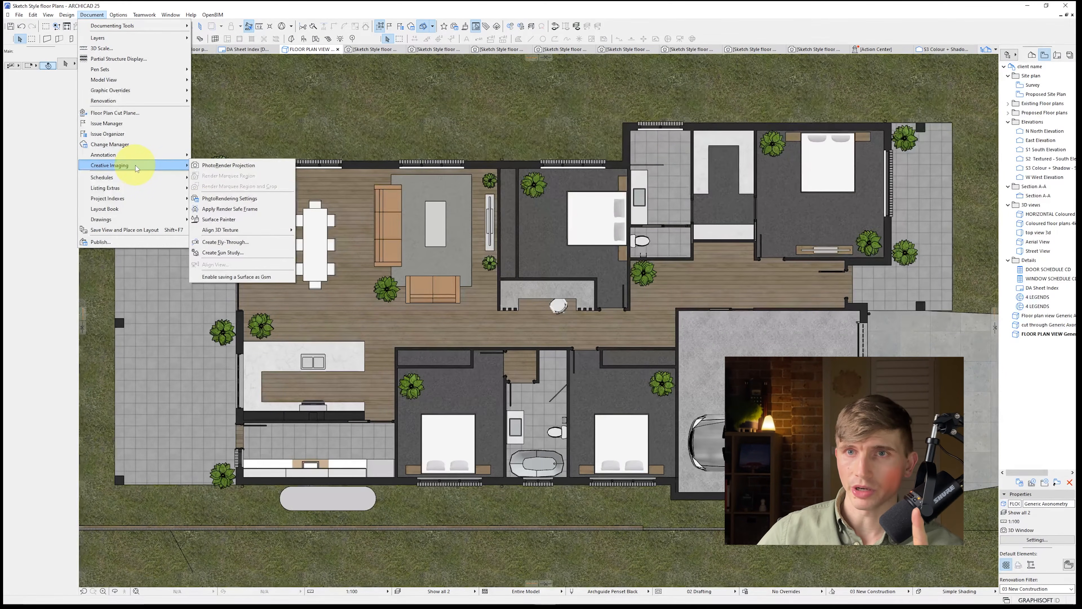
{"action": "left_click", "coordinate": [220, 199]}
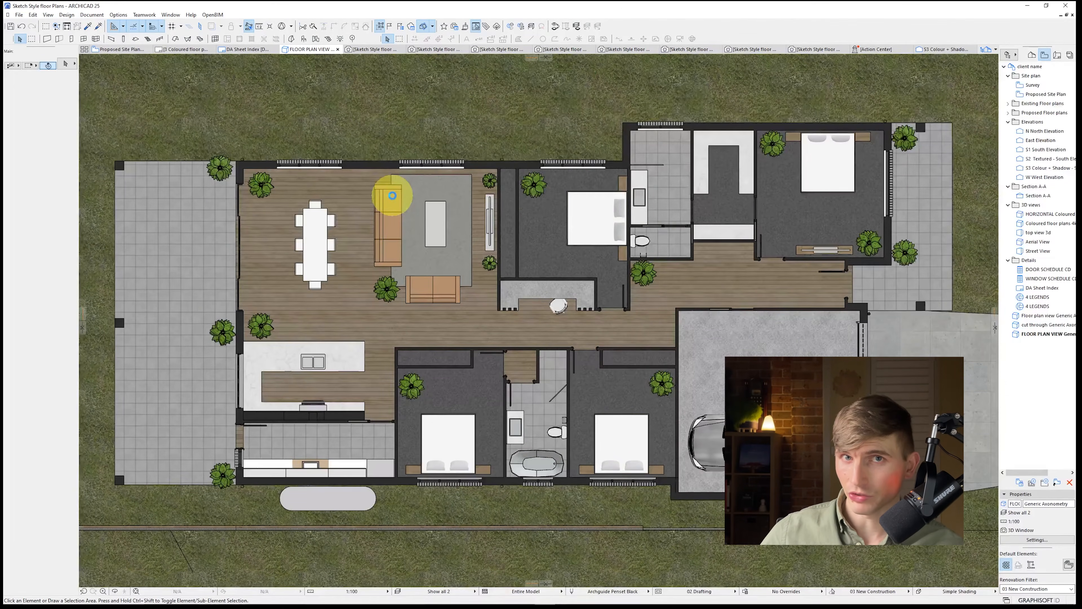
{"action": "left_click", "coordinate": [582, 158]}
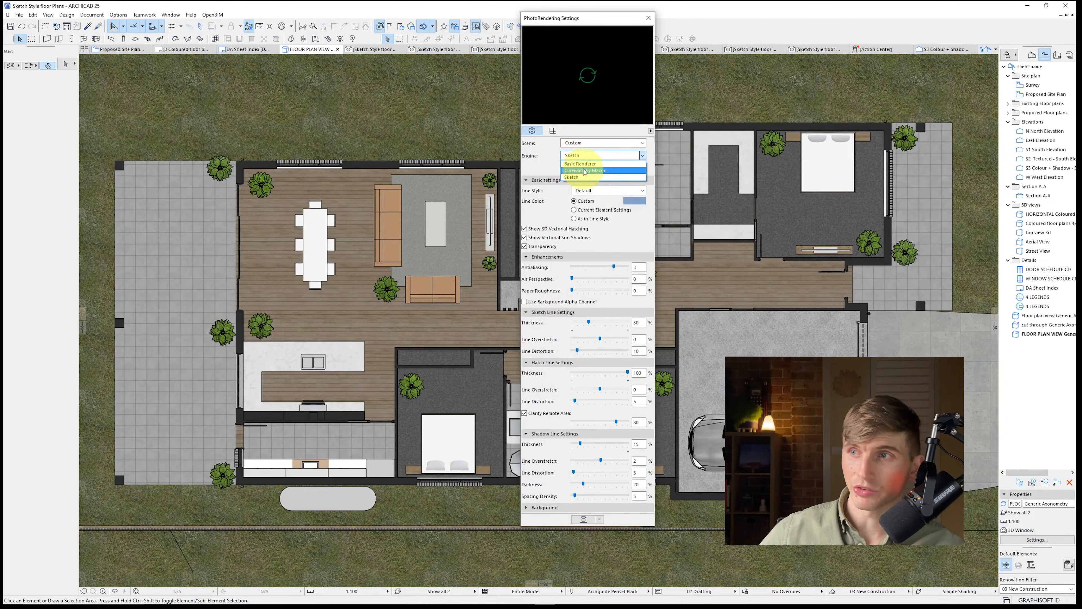
{"action": "left_click", "coordinate": [581, 176]}
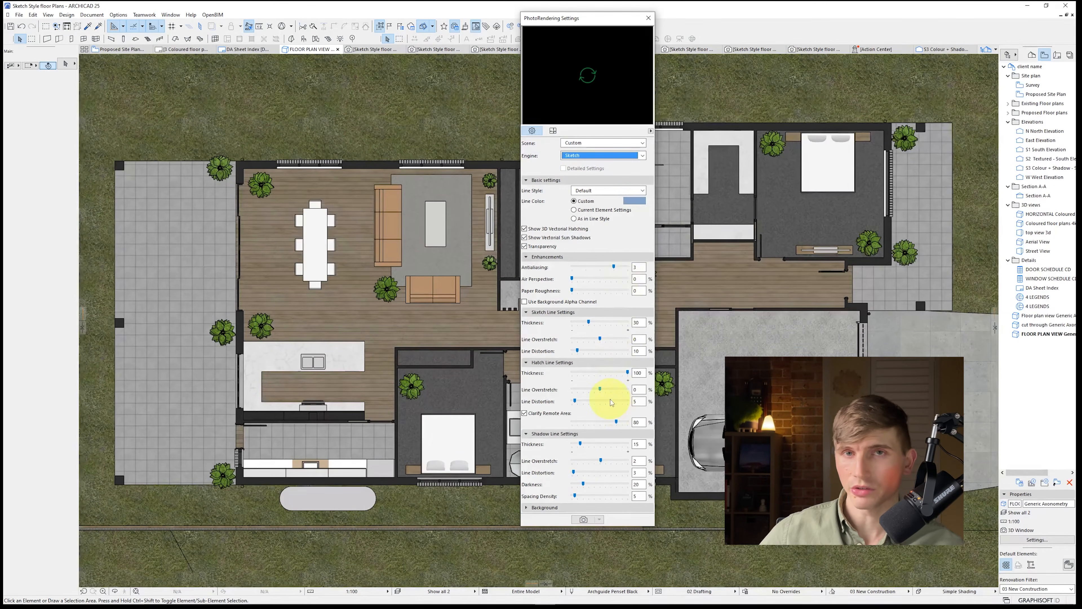
{"action": "left_click", "coordinate": [586, 146]}
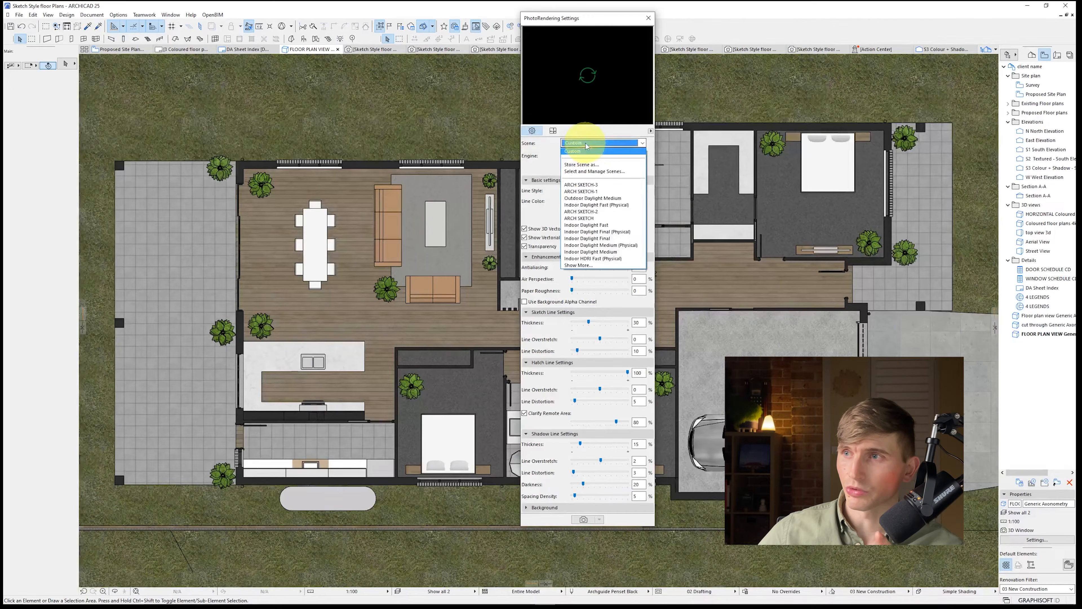
{"action": "left_click", "coordinate": [592, 185]}
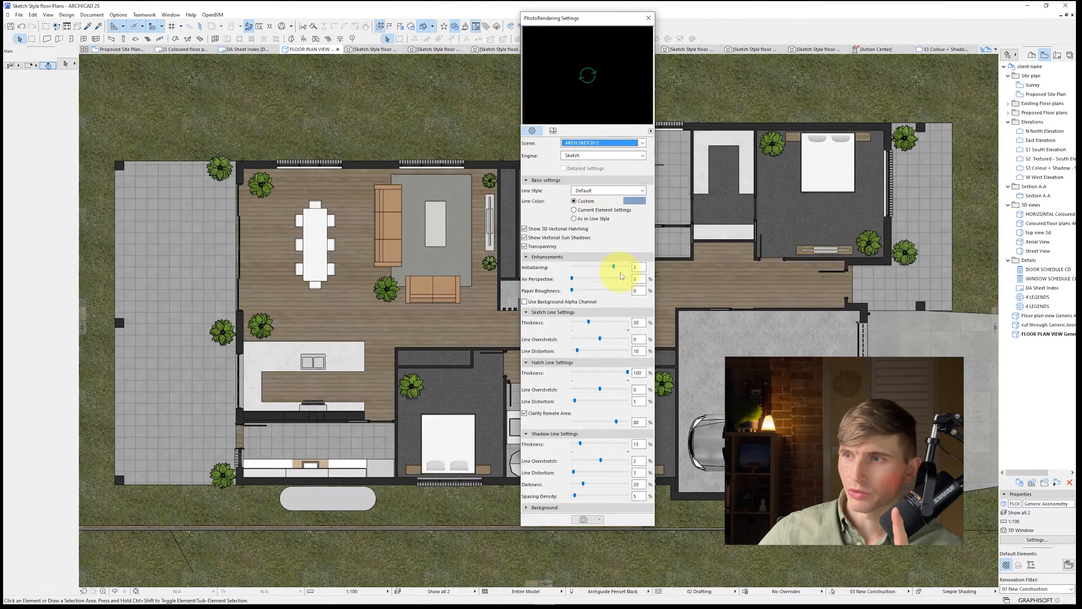
{"action": "left_click", "coordinate": [641, 143]}
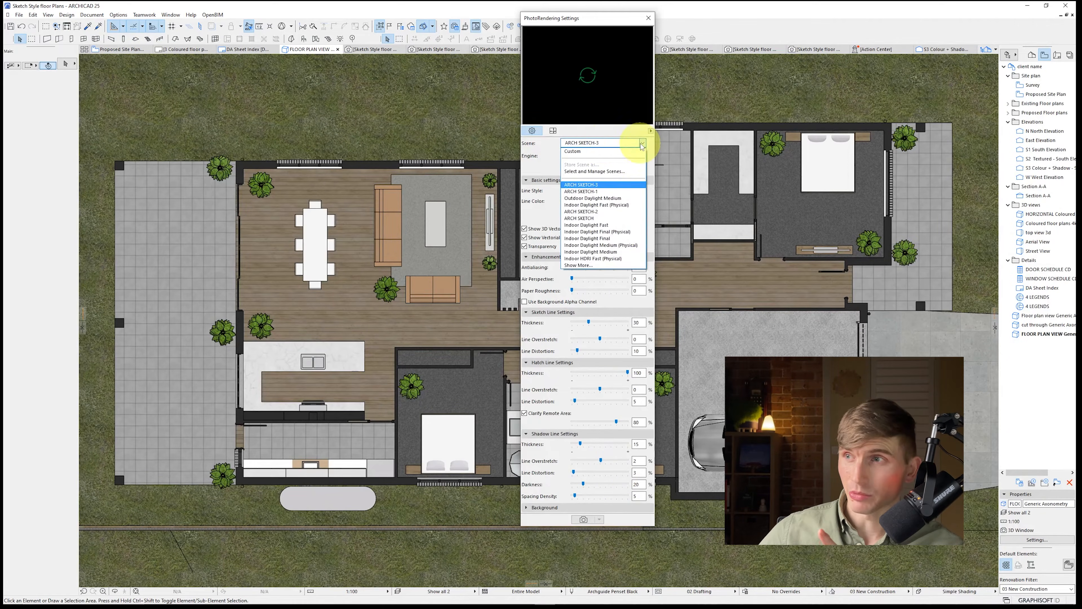
{"action": "left_click", "coordinate": [598, 155]}
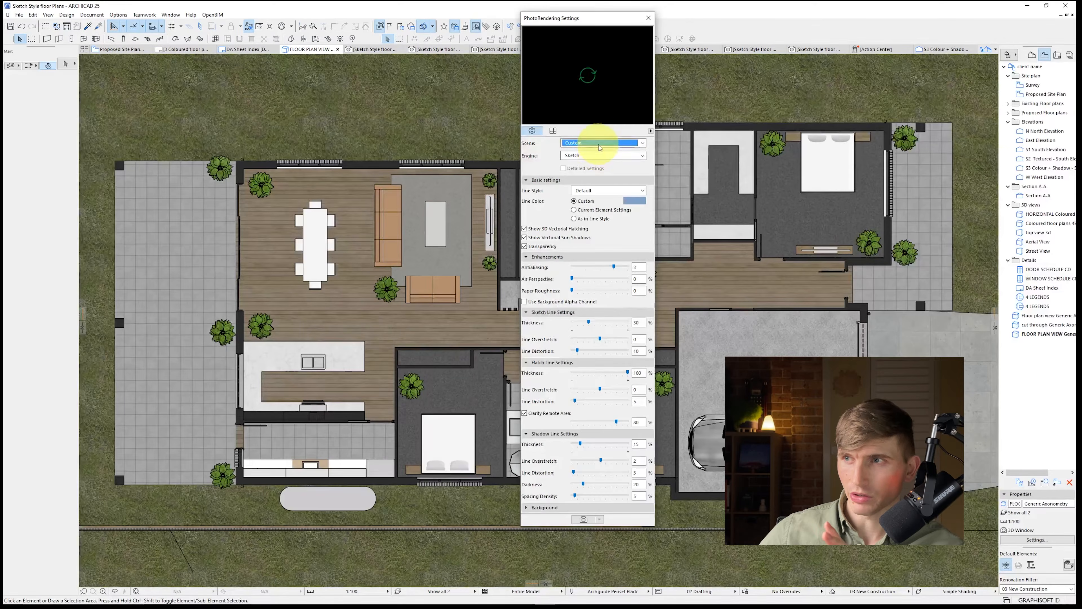
- Apply the ARCH SKETCH-3 scene with a refreshed preview and render the FLOOR PLAN VIEW
{"action": "left_click", "coordinate": [599, 145]}
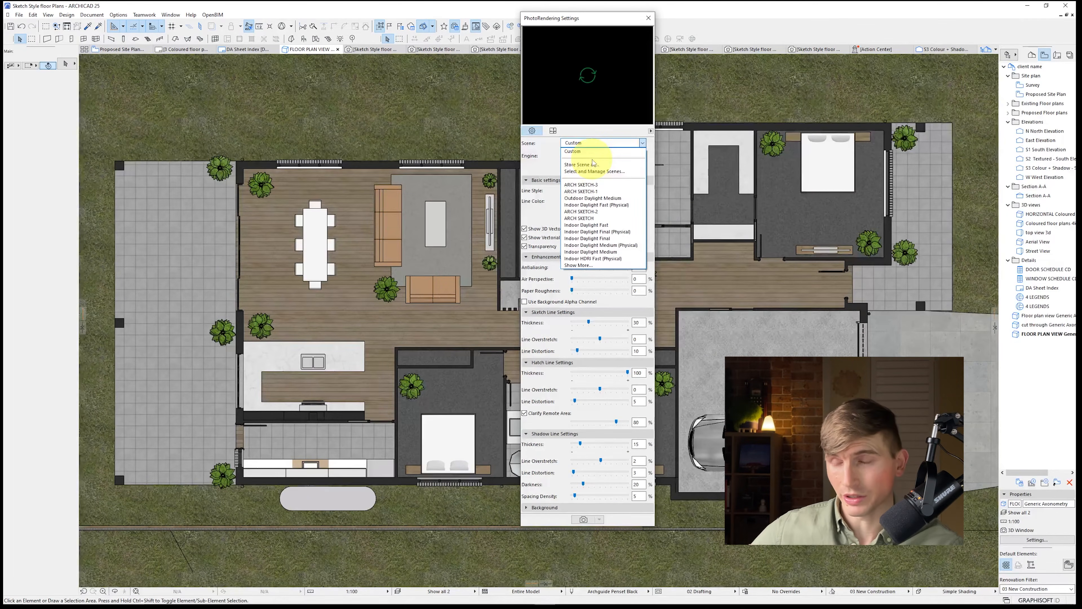
{"action": "left_click", "coordinate": [595, 185]}
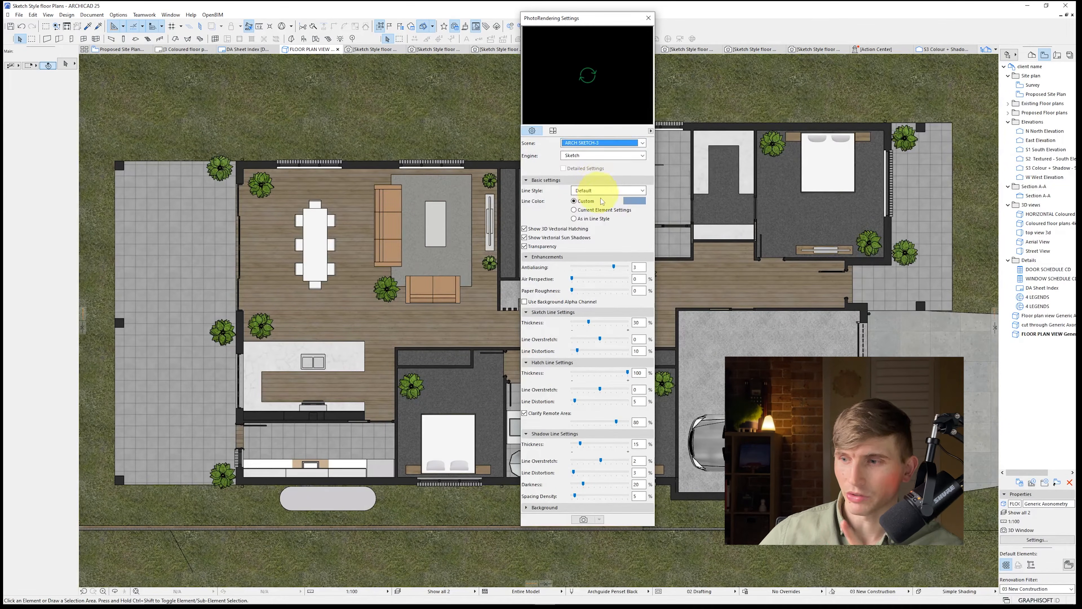
{"action": "left_click", "coordinate": [591, 75]}
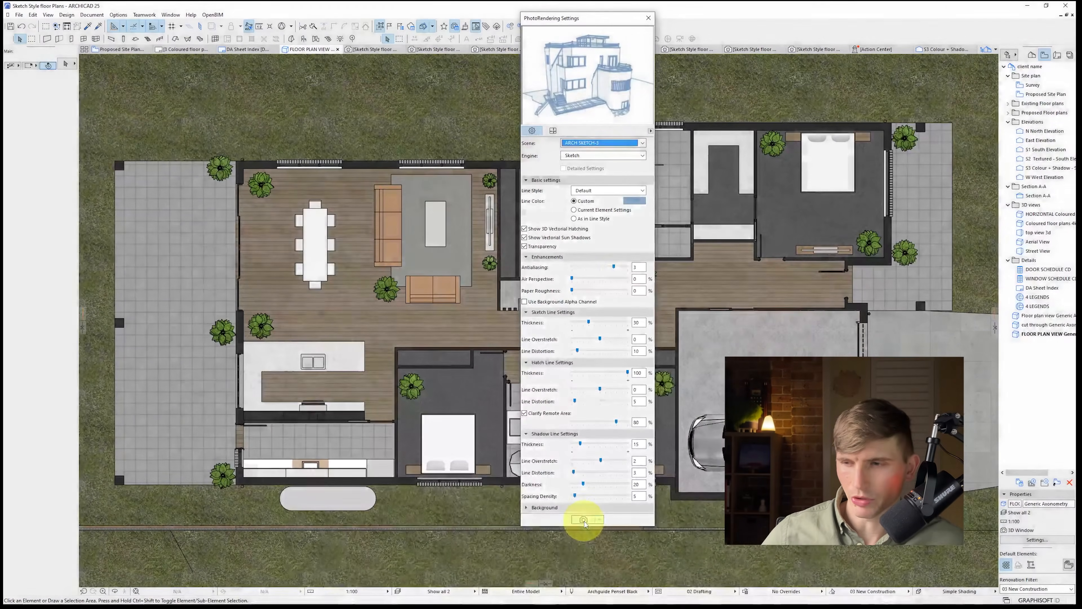
{"action": "left_click", "coordinate": [584, 520]}
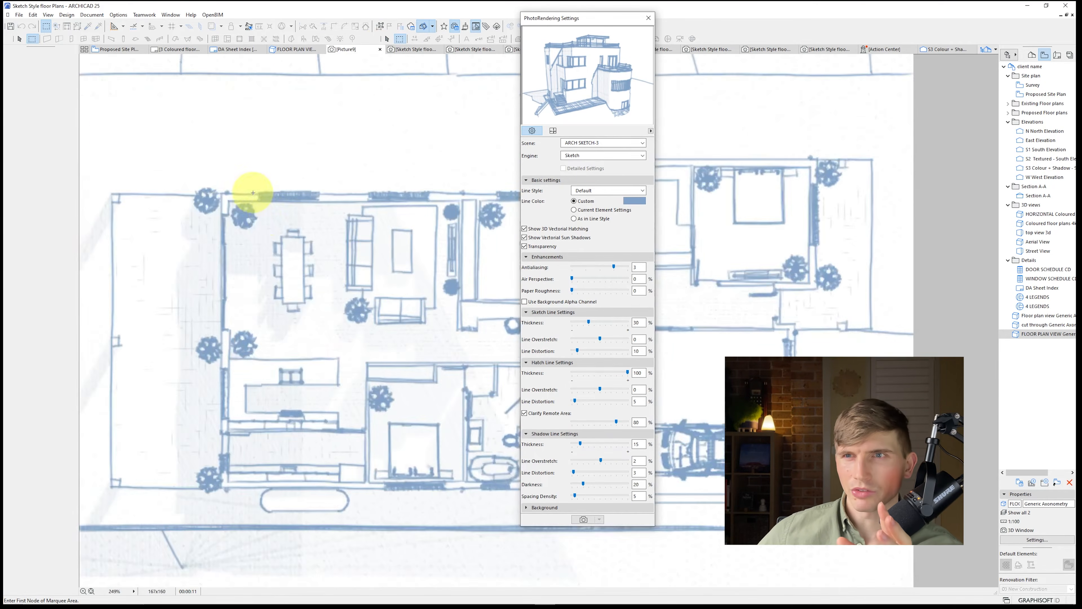
{"action": "scroll", "coordinate": [244, 179], "scroll_direction": "up", "scroll_amount": 3}
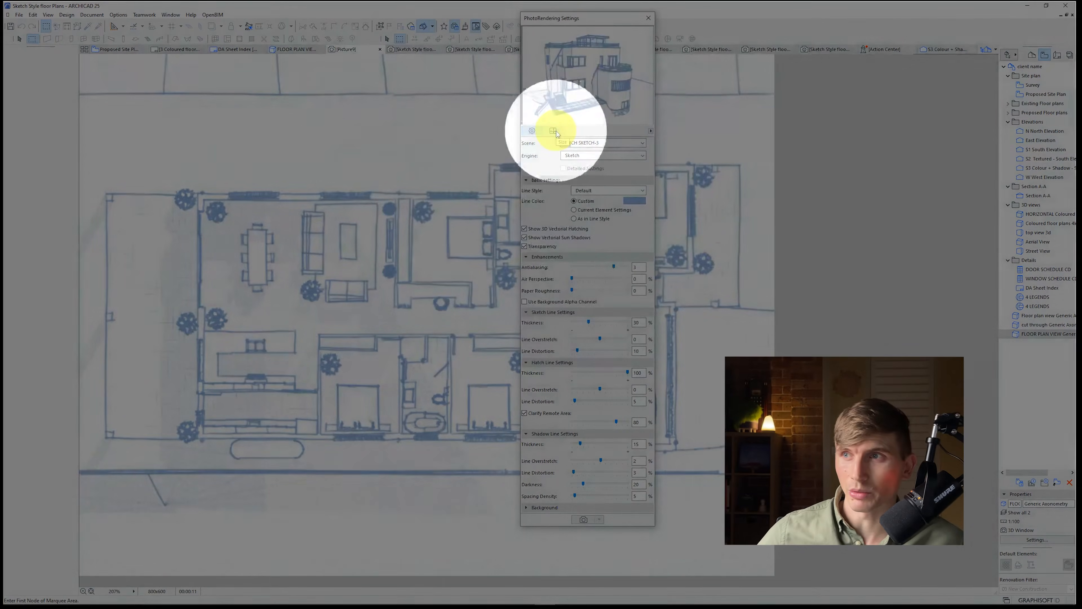
- Render the FLOOR PLAN VIEW again at an image size of 2400 by 4200 pixels
{"action": "left_click", "coordinate": [553, 131]}
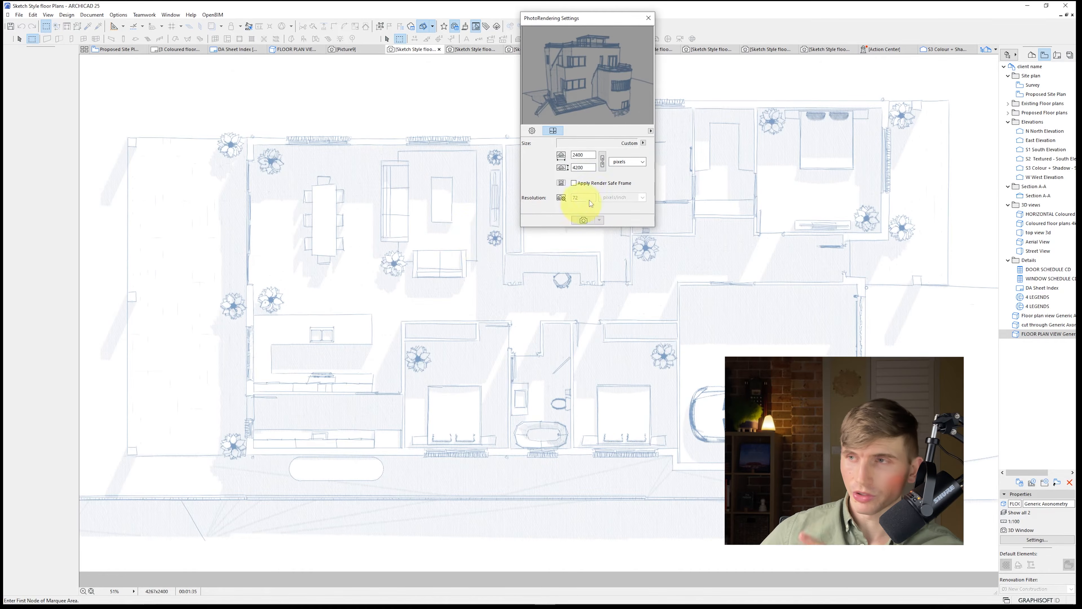
{"action": "left_click", "coordinate": [298, 49]}
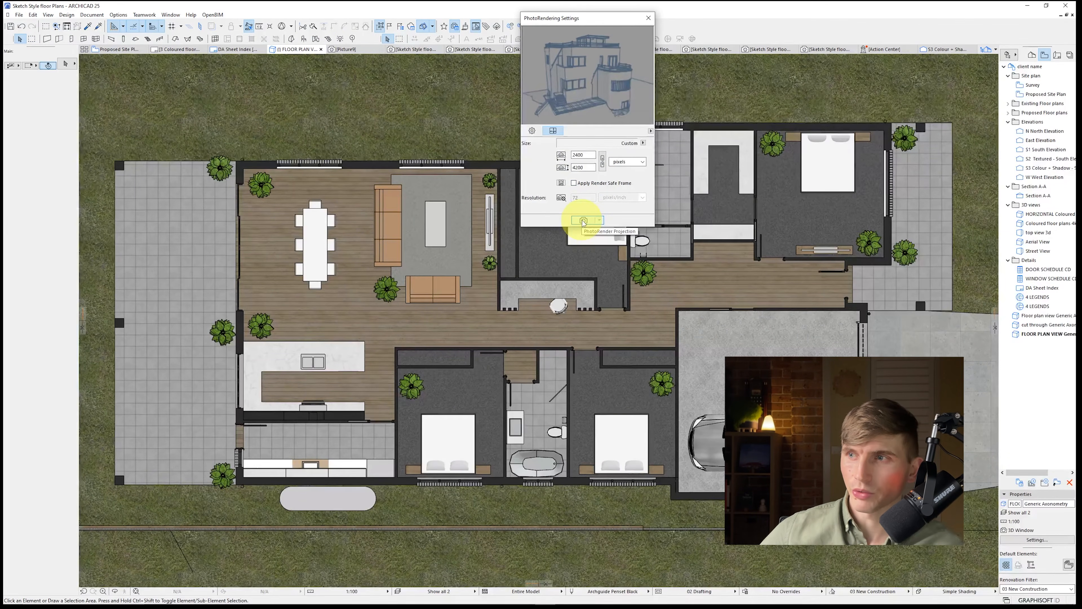
{"action": "left_click", "coordinate": [583, 220]}
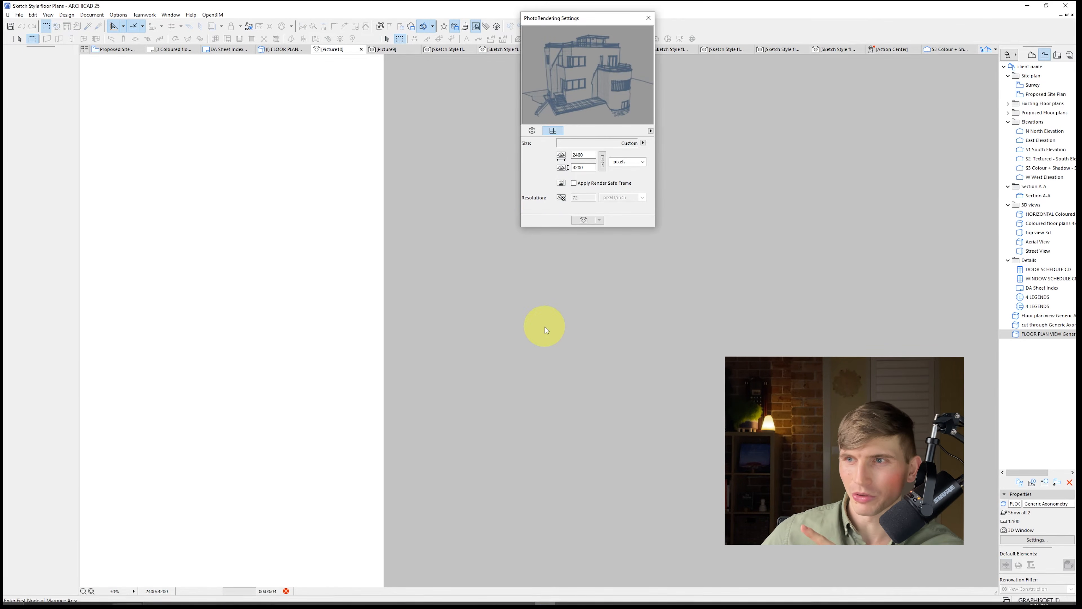
- Swap the render size to 4200 by 2400 pixels and render the sketch floor plan in landscape format
{"action": "type", "text": "4"}
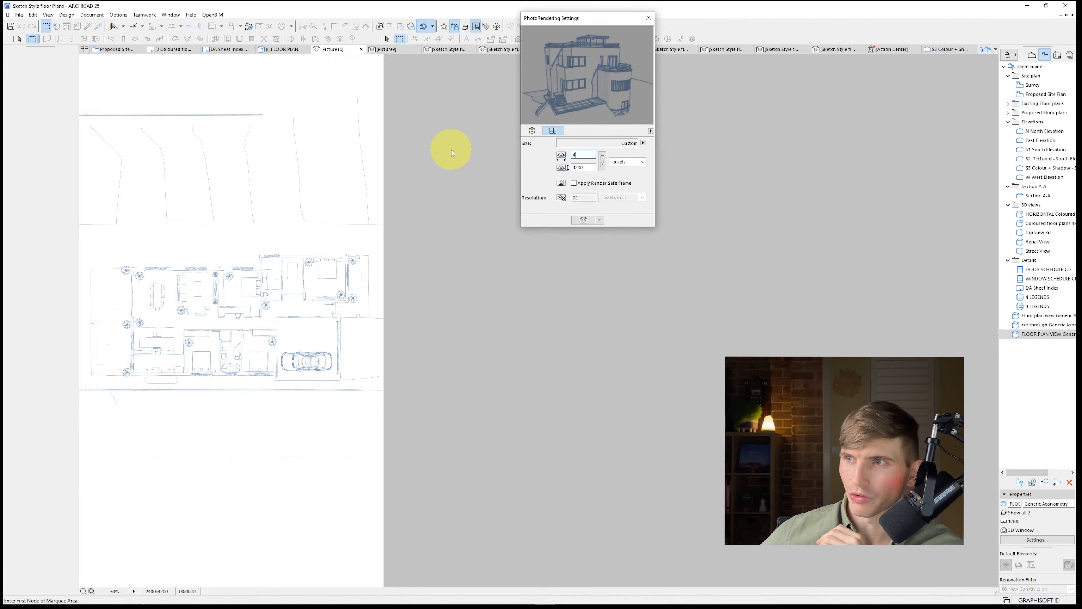
{"action": "key", "text": "Tab"}
{"action": "type", "text": "2400"}
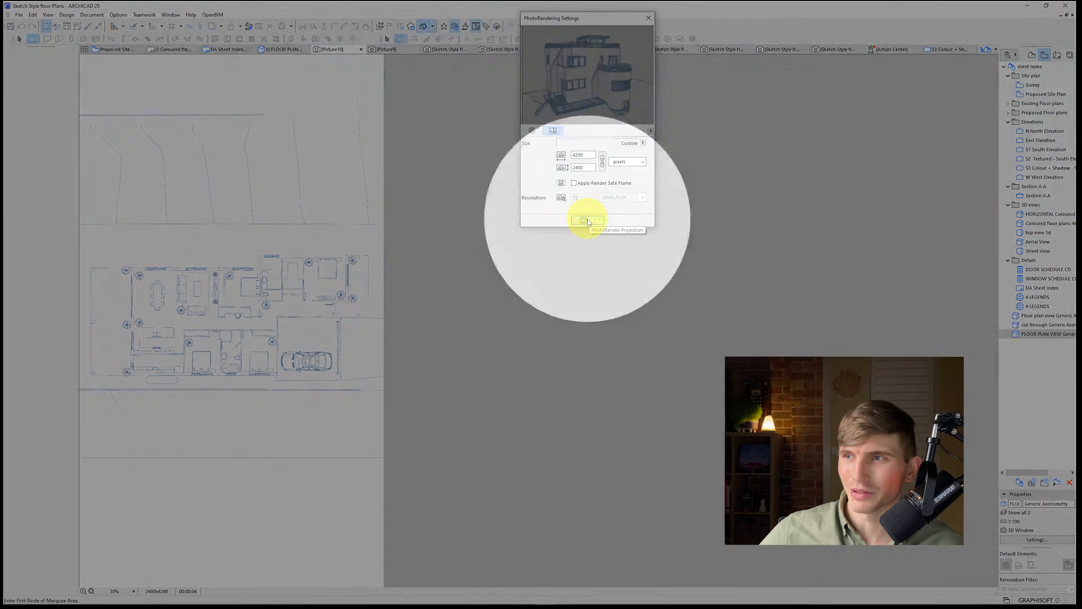
{"action": "left_click", "coordinate": [585, 219]}
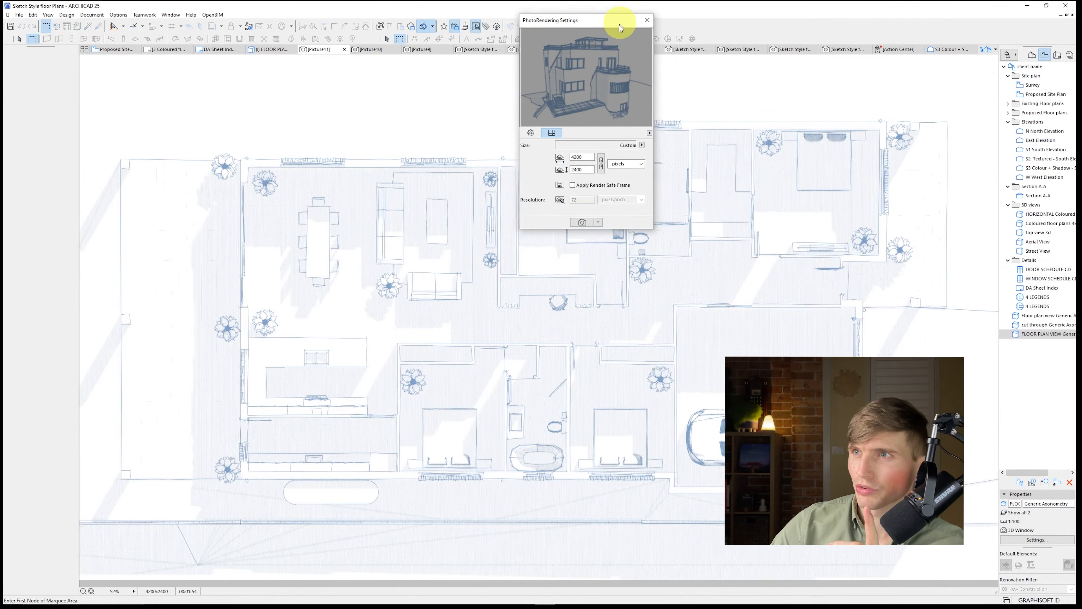
{"action": "left_click_drag", "start_coordinate": [623, 19], "coordinate": [1029, 358]}
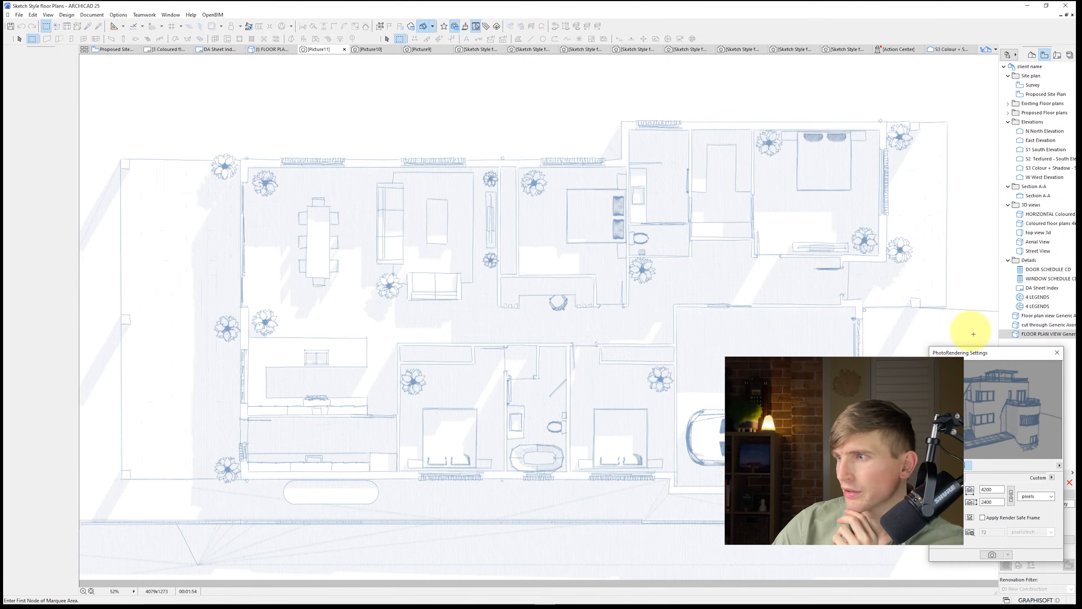
{"action": "left_click_drag", "start_coordinate": [975, 353], "coordinate": [596, 150]}
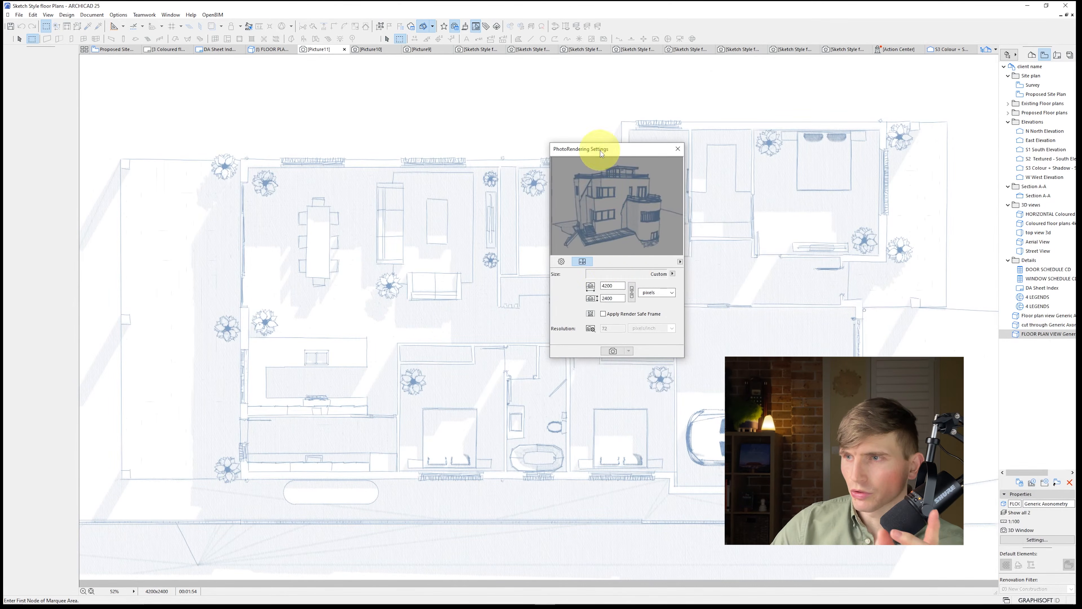
- Choose the Outdoor Daylight Medium scene for the coloured floor plan render and refresh its preview
{"action": "left_click", "coordinate": [561, 261]}
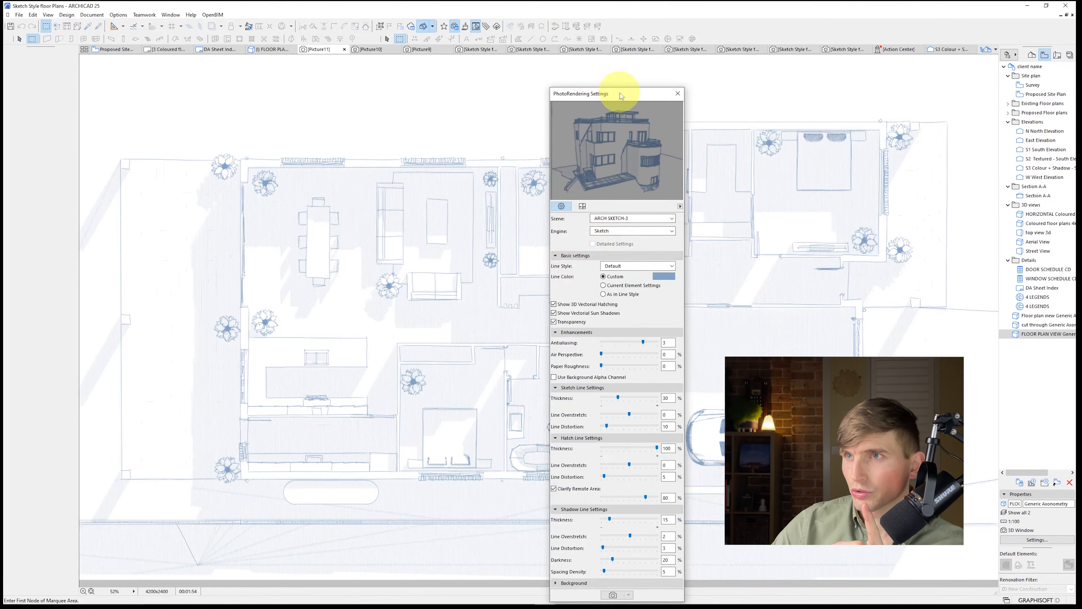
{"action": "left_click_drag", "start_coordinate": [615, 90], "coordinate": [612, 65]}
{"action": "left_click", "coordinate": [527, 54]}
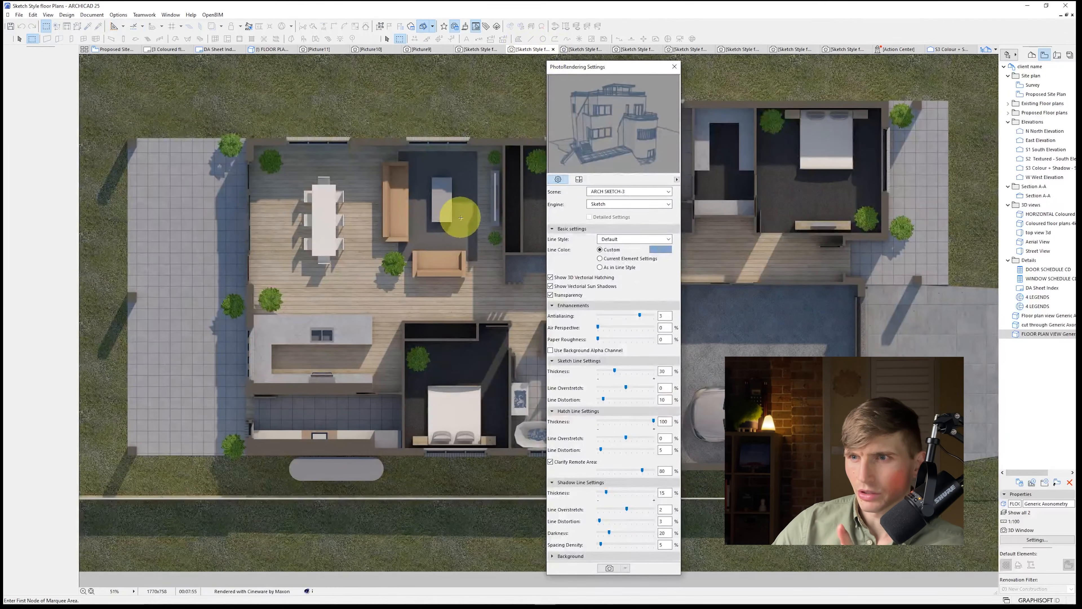
{"action": "left_click", "coordinate": [602, 191]}
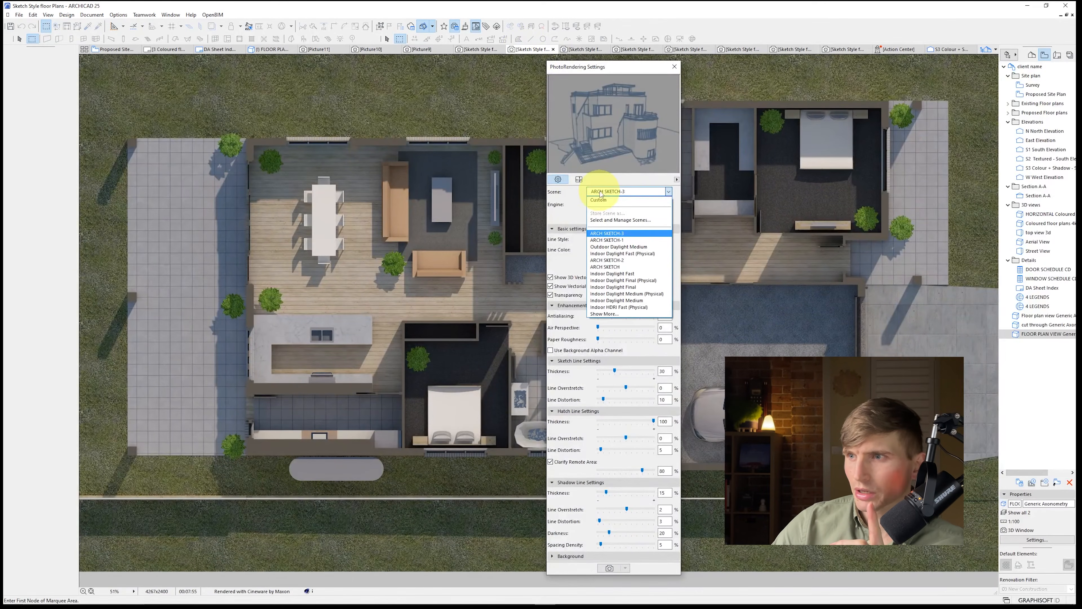
{"action": "left_click", "coordinate": [627, 247]}
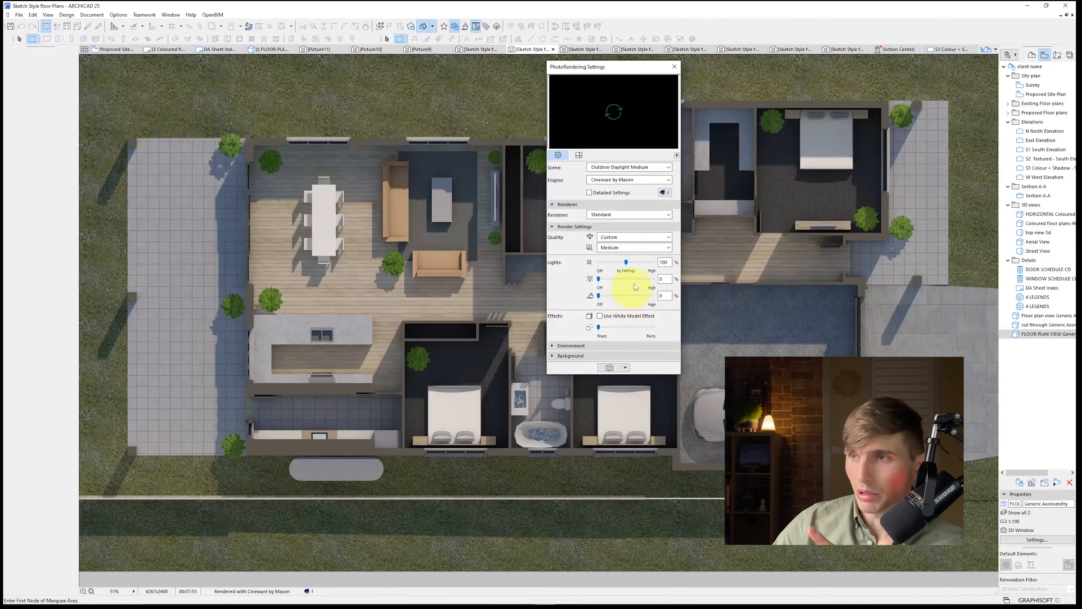
{"action": "left_click", "coordinate": [614, 112]}
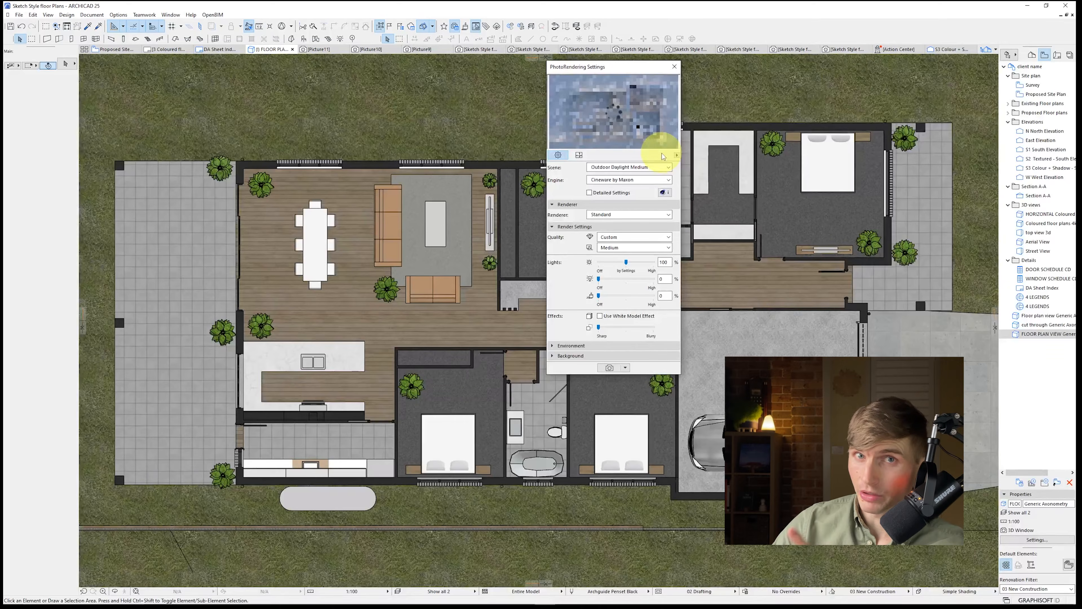
- Compare the line quality of the landscape and portrait sketch renders in Picture11 and Picture10
{"action": "left_click", "coordinate": [326, 50]}
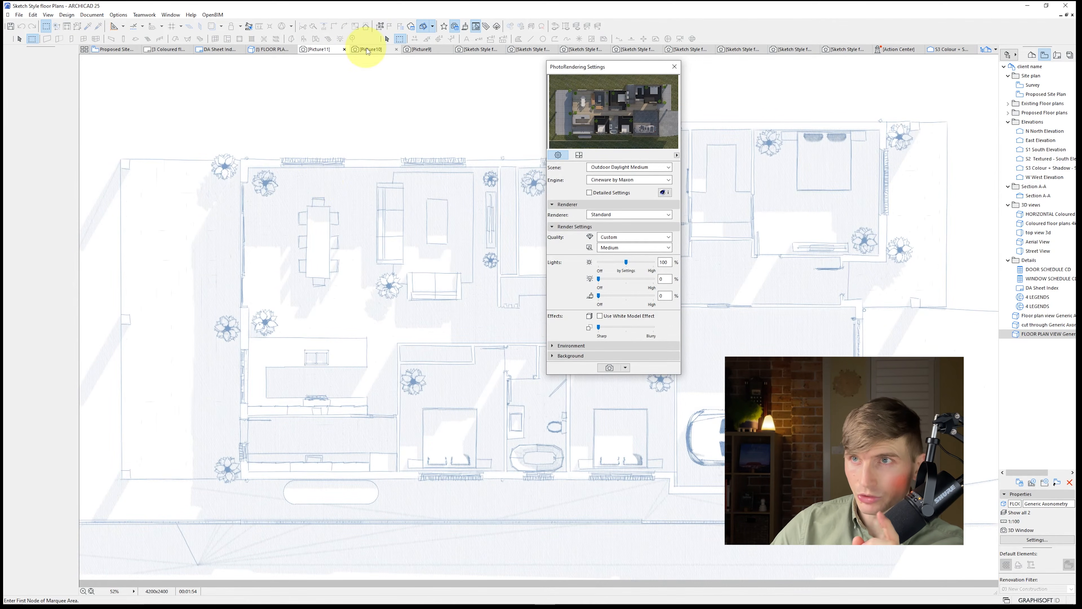
{"action": "mouse_move", "coordinate": [367, 50]}
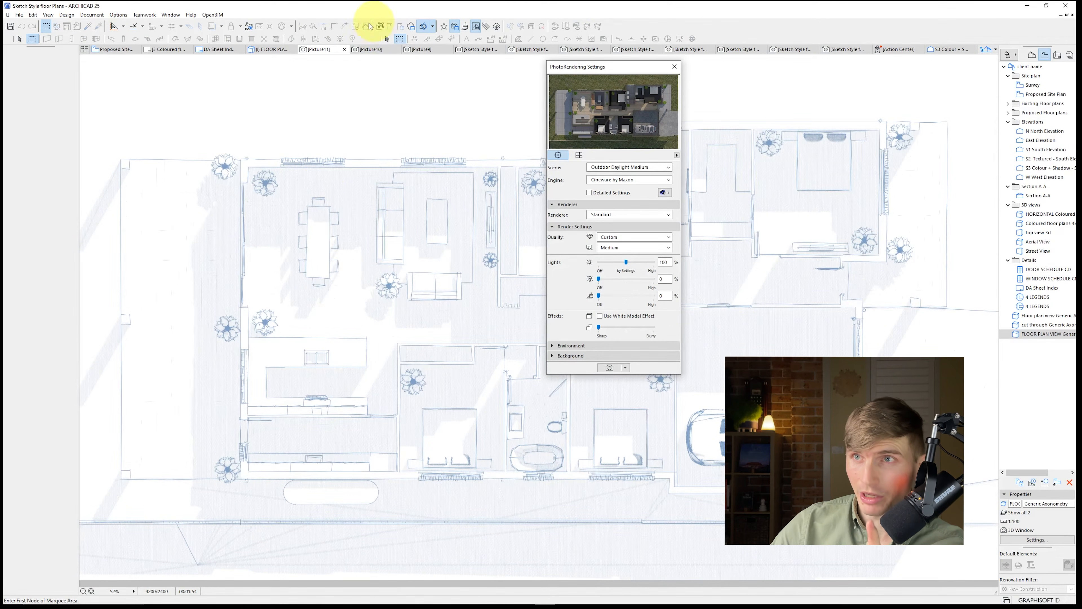
{"action": "left_click", "coordinate": [367, 49]}
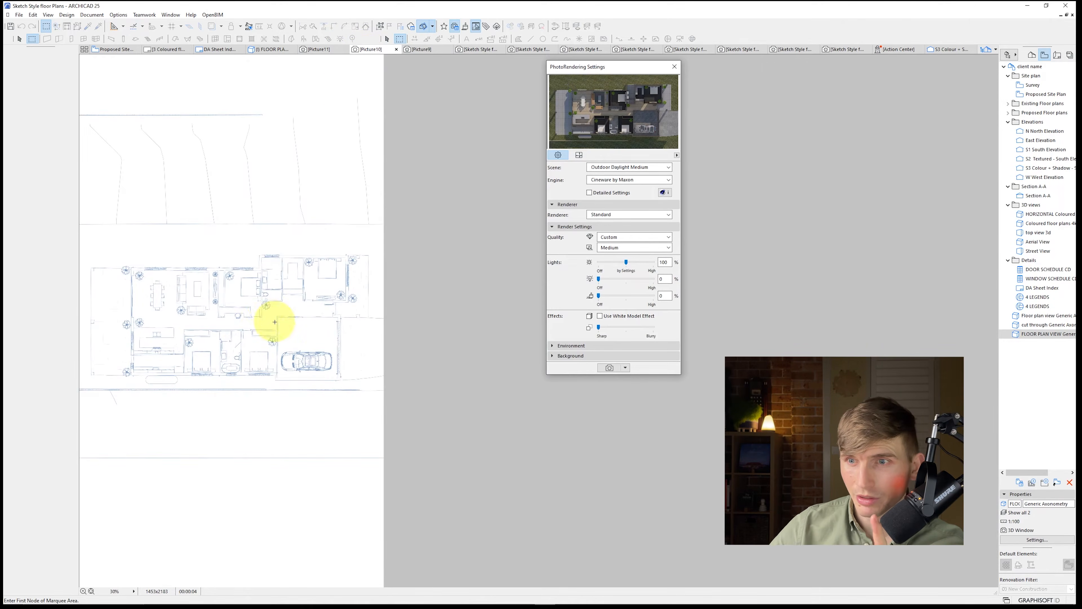
{"action": "scroll", "coordinate": [275, 322], "scroll_direction": "up", "scroll_amount": 5}
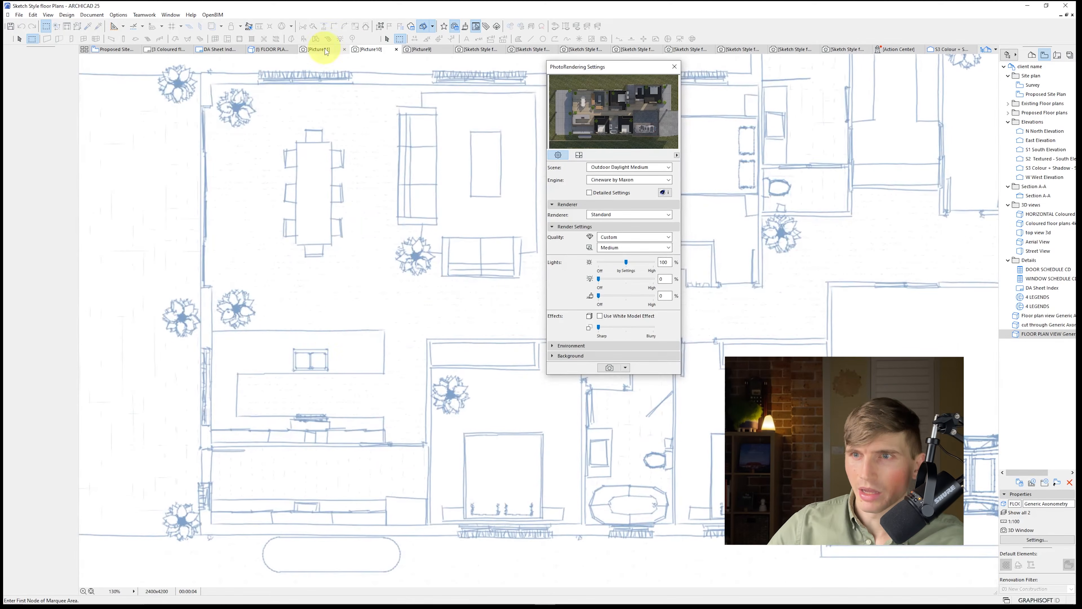
{"action": "left_click", "coordinate": [326, 50]}
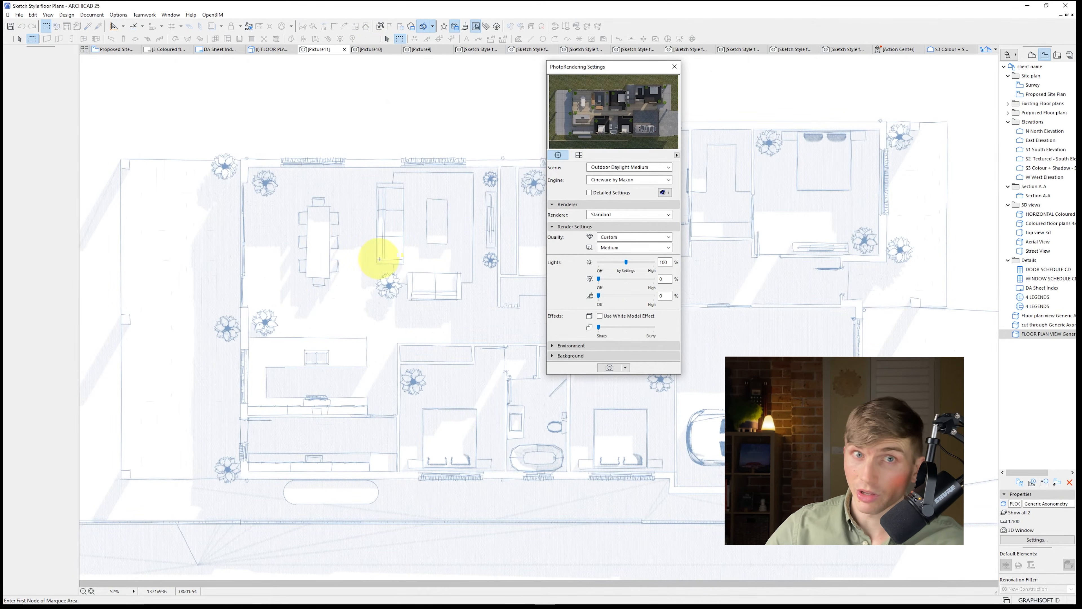
{"action": "right_click", "coordinate": [306, 196]}
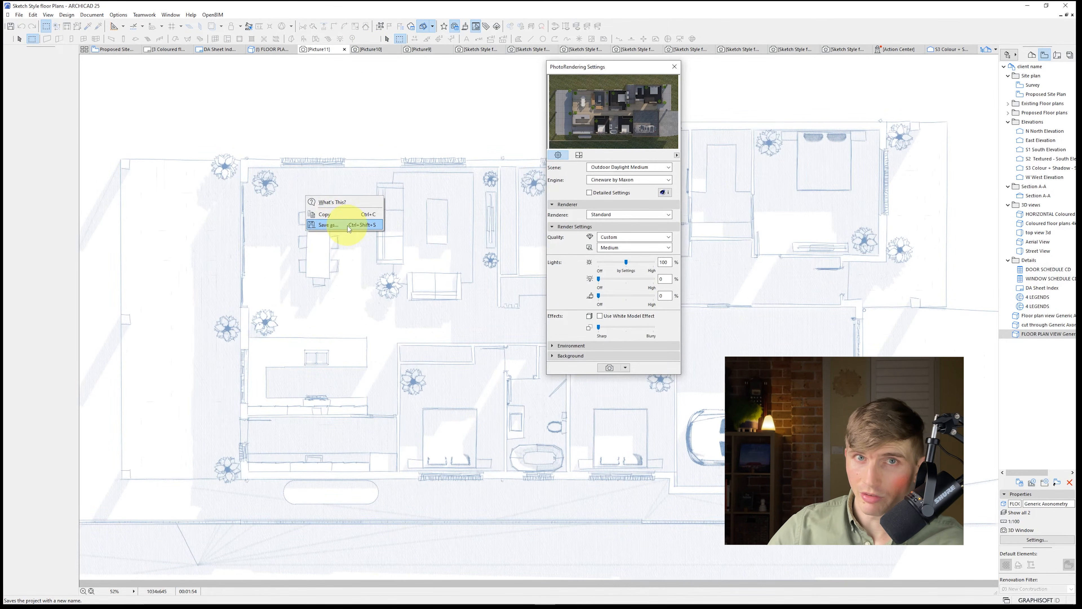
{"action": "left_click", "coordinate": [419, 303]}
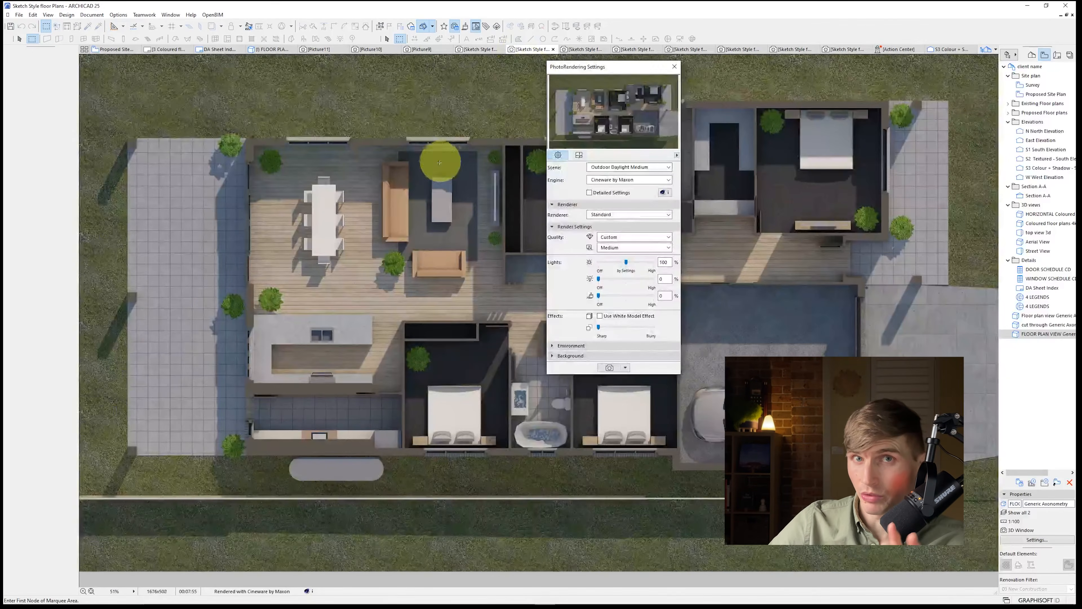
{"action": "right_click", "coordinate": [317, 197]}
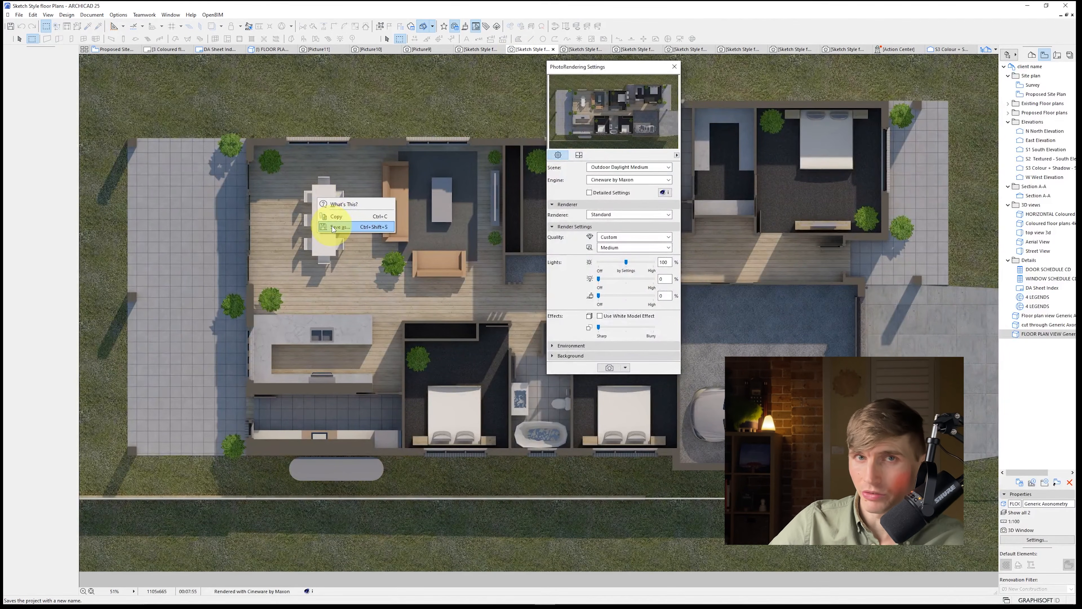
{"action": "left_click", "coordinate": [464, 440]}
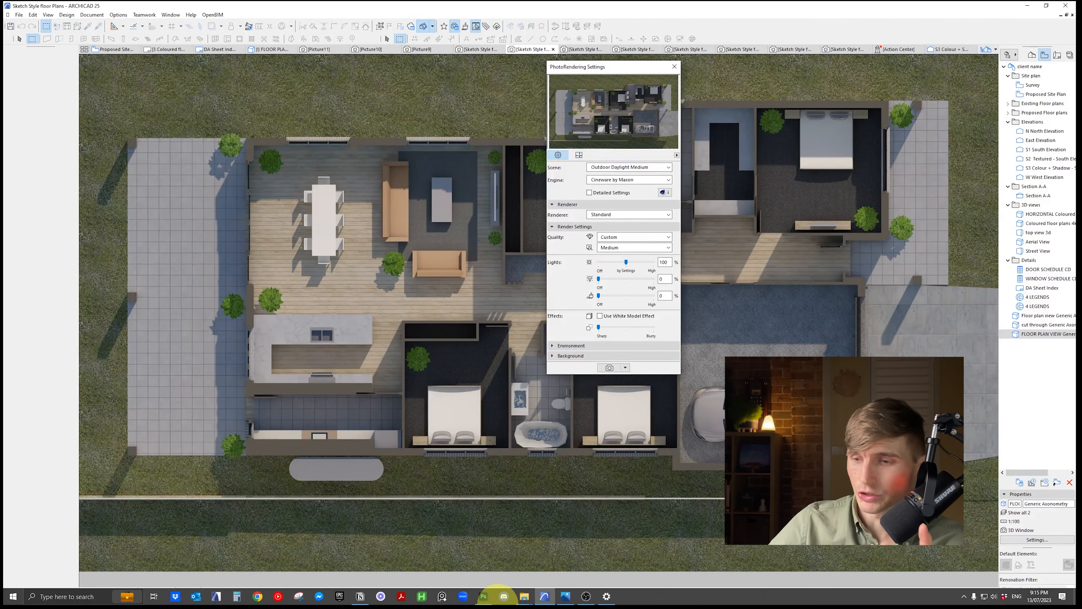
- Switch to Photoshop and move the coloured render layer below the sketch render layer
{"action": "left_click", "coordinate": [483, 596]}
{"action": "left_click", "coordinate": [983, 469]}
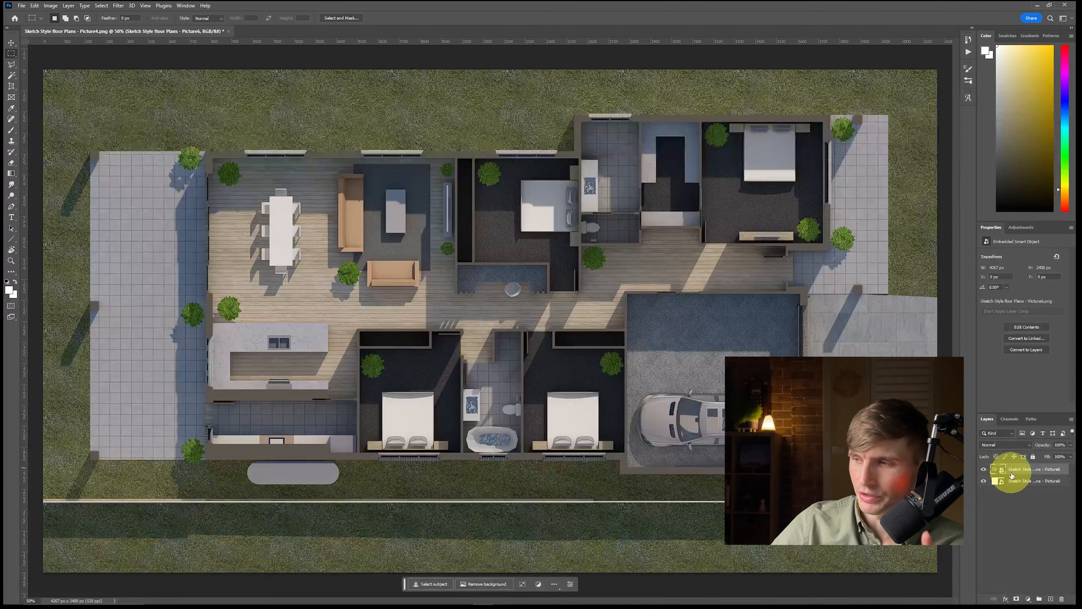
{"action": "left_click_drag", "start_coordinate": [1018, 473], "coordinate": [1019, 490]}
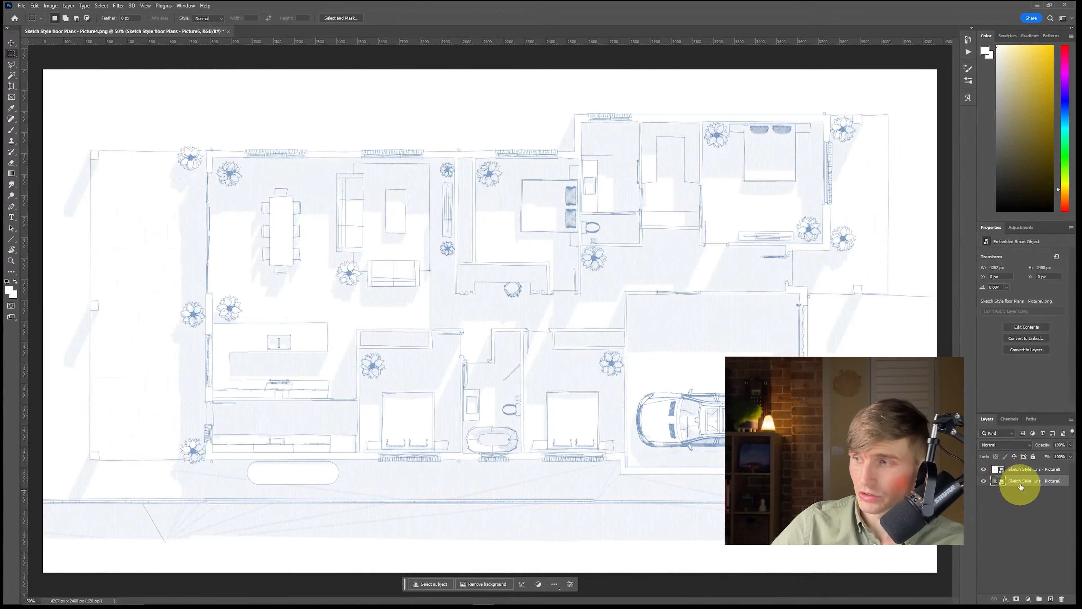
- Set the blend mode of the upper sketch layer to Linear Burn
{"action": "left_click", "coordinate": [1024, 470]}
{"action": "left_click", "coordinate": [1021, 444]}
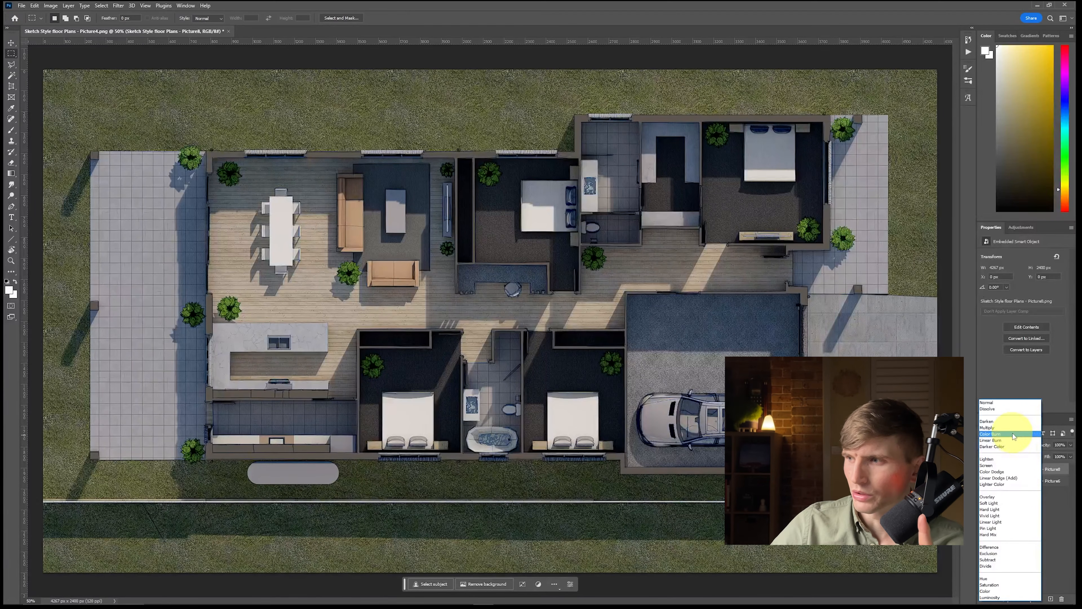
{"action": "left_click", "coordinate": [1013, 439]}
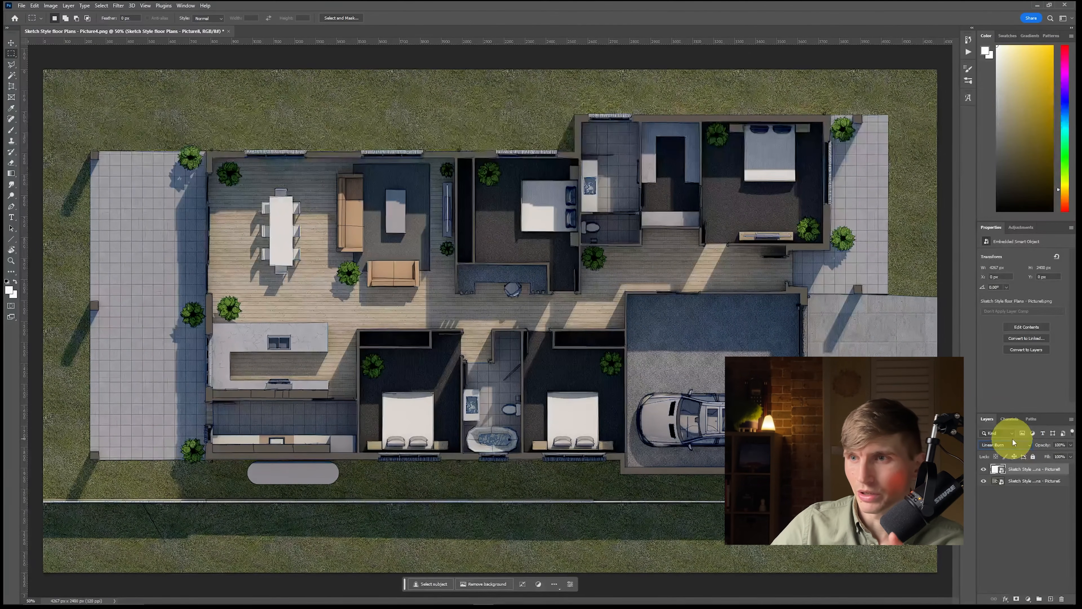
- Examine the blended floor plan up close, toggling the sketch layer's visibility to compare it with the coloured render
{"action": "left_click", "coordinate": [1025, 481]}
{"action": "mouse_move", "coordinate": [446, 281]}
{"action": "left_mouse_down", "text": "alt"}
{"action": "mouse_move", "coordinate": [455, 290]}
{"action": "mouse_move", "coordinate": [442, 295]}
{"action": "mouse_move", "coordinate": [481, 295]}
{"action": "mouse_move", "coordinate": [488, 351]}
{"action": "left_mouse_up", "text": "alt"}
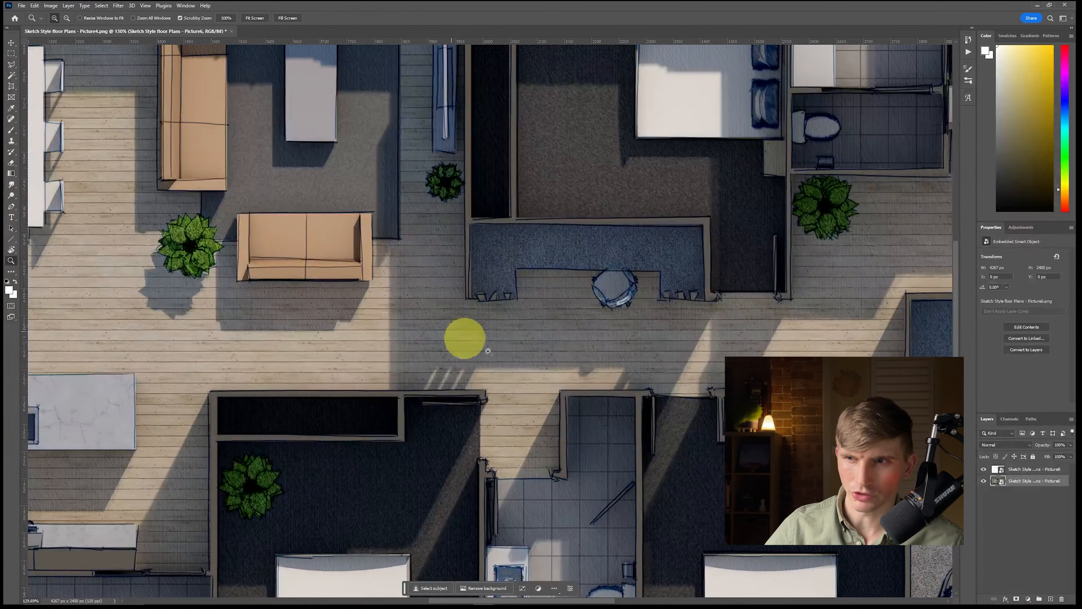
{"action": "left_click", "coordinate": [985, 469]}
{"action": "left_click", "coordinate": [985, 468]}
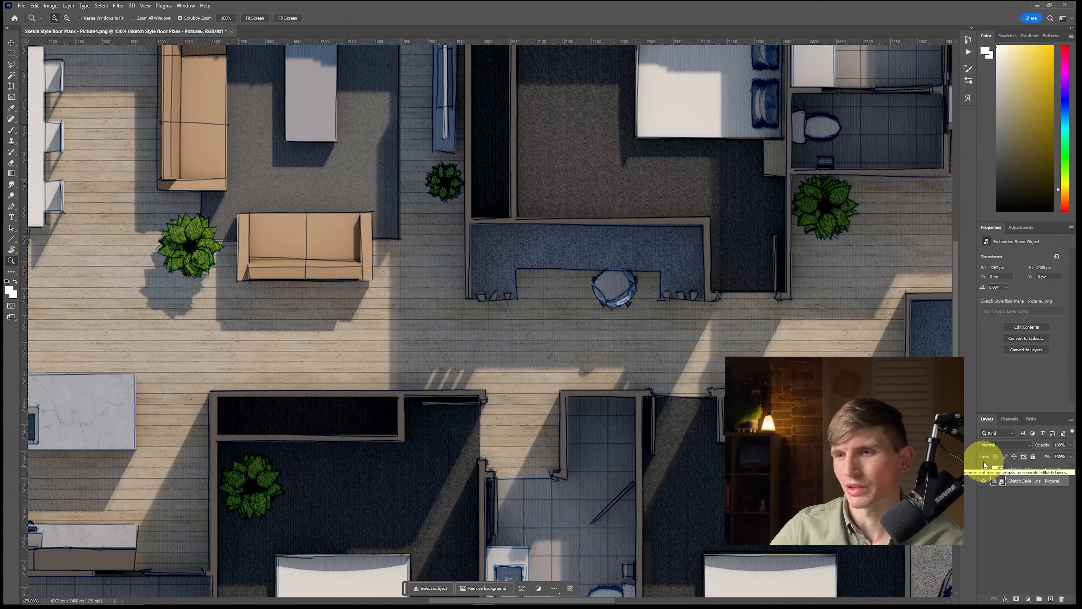
{"action": "scroll", "coordinate": [625, 353], "scroll_direction": "down", "scroll_amount": 10, "text": "alt"}
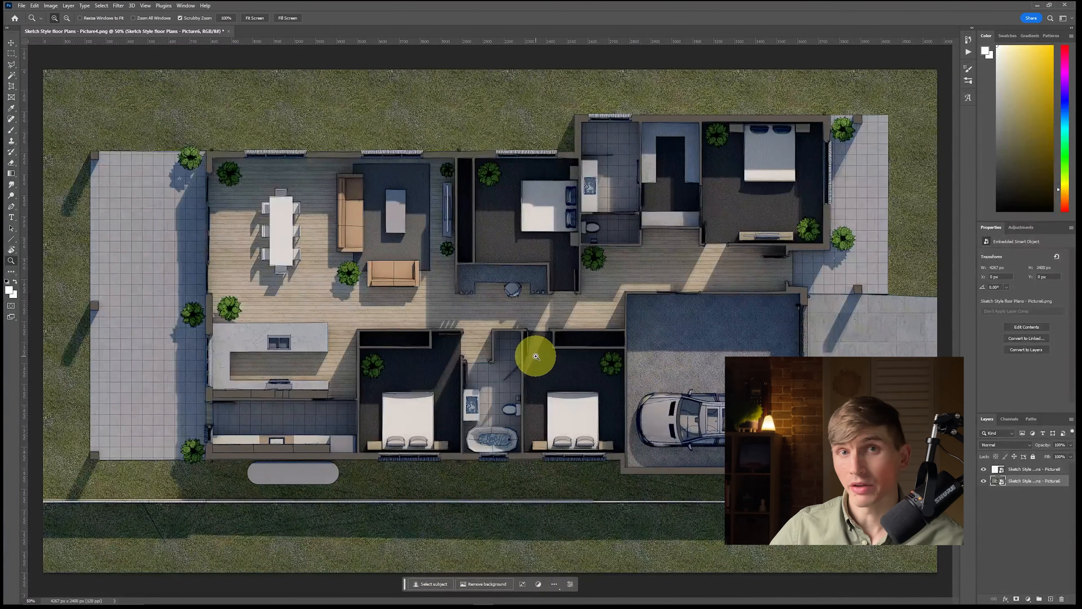